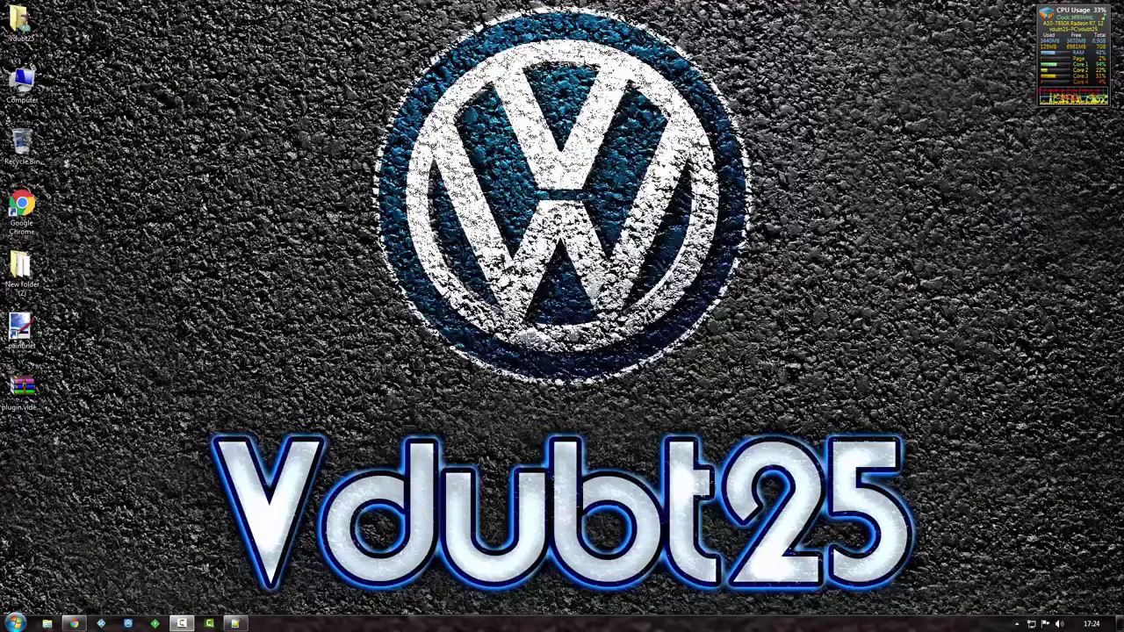
Launch Kodi and open its file manager from the System section
left_click(101, 623)
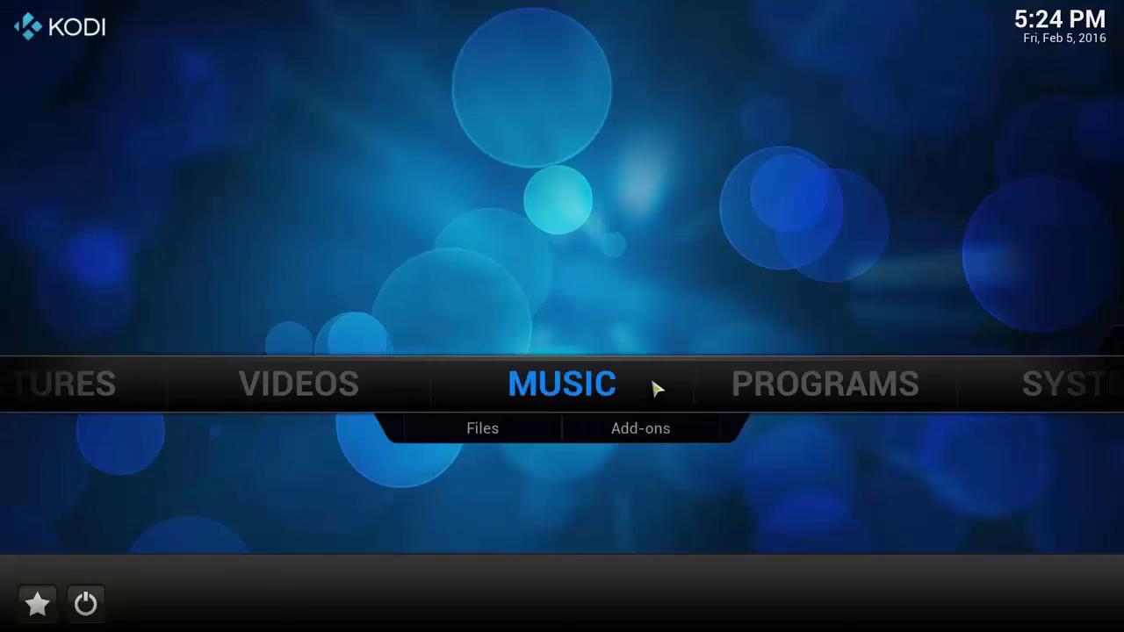
mouse_move(1029, 384)
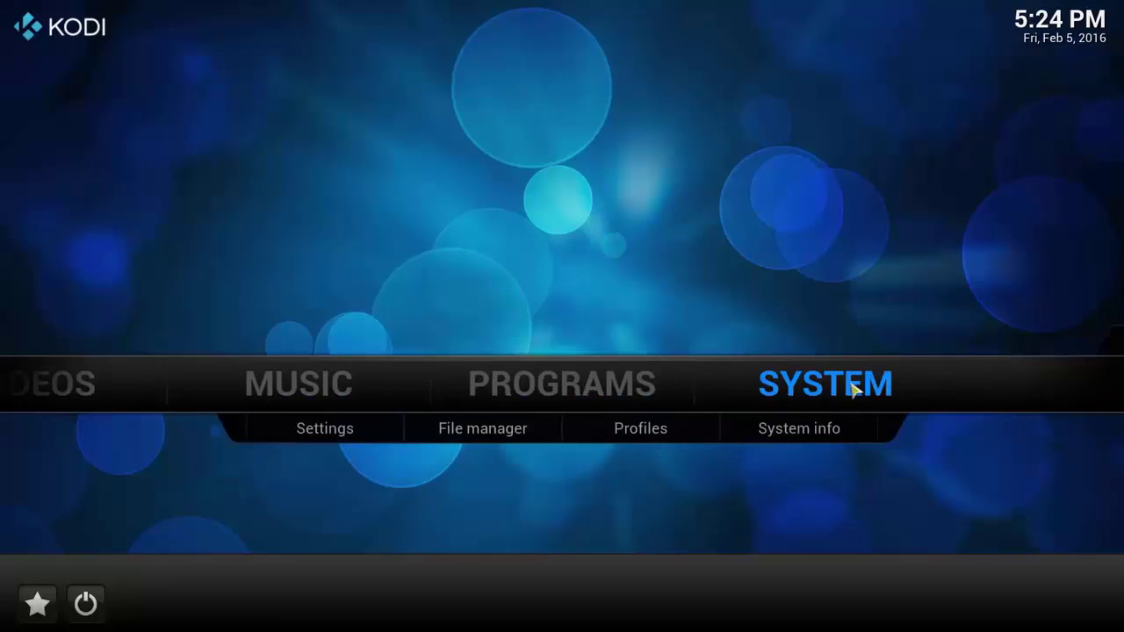
left_click(510, 434)
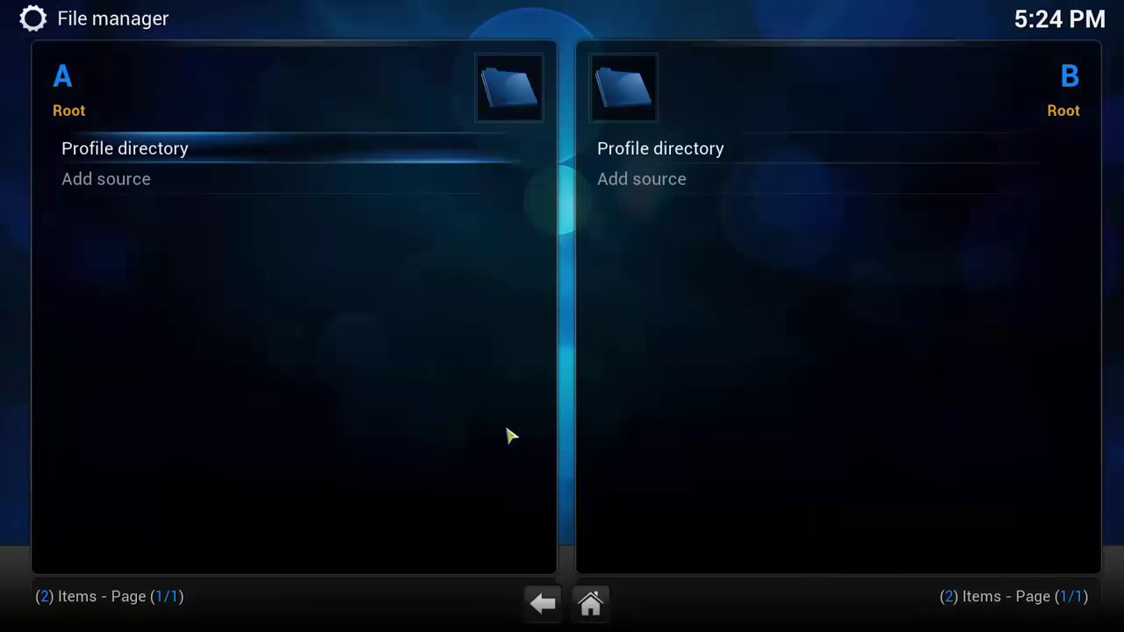
left_click(201, 183)
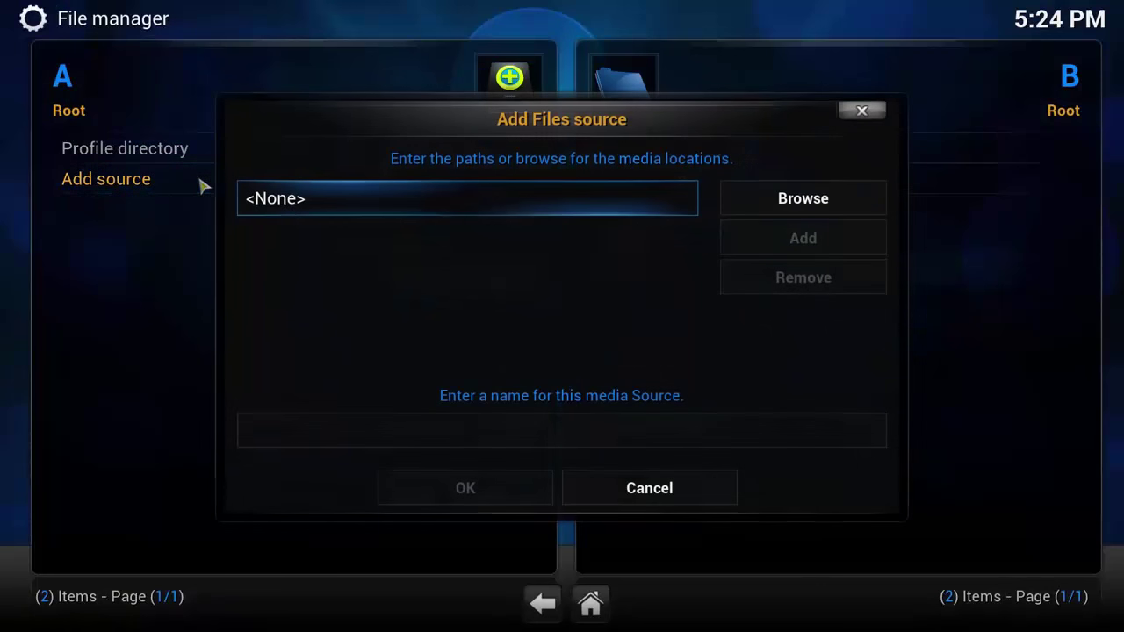
left_click(399, 205)
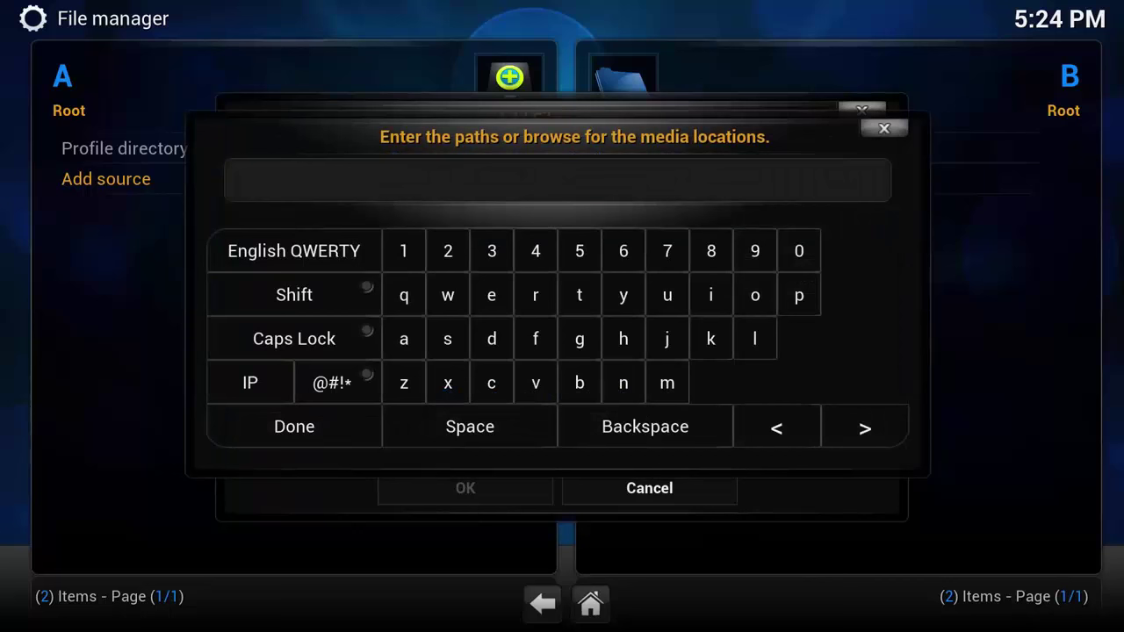
type("http://fusio")
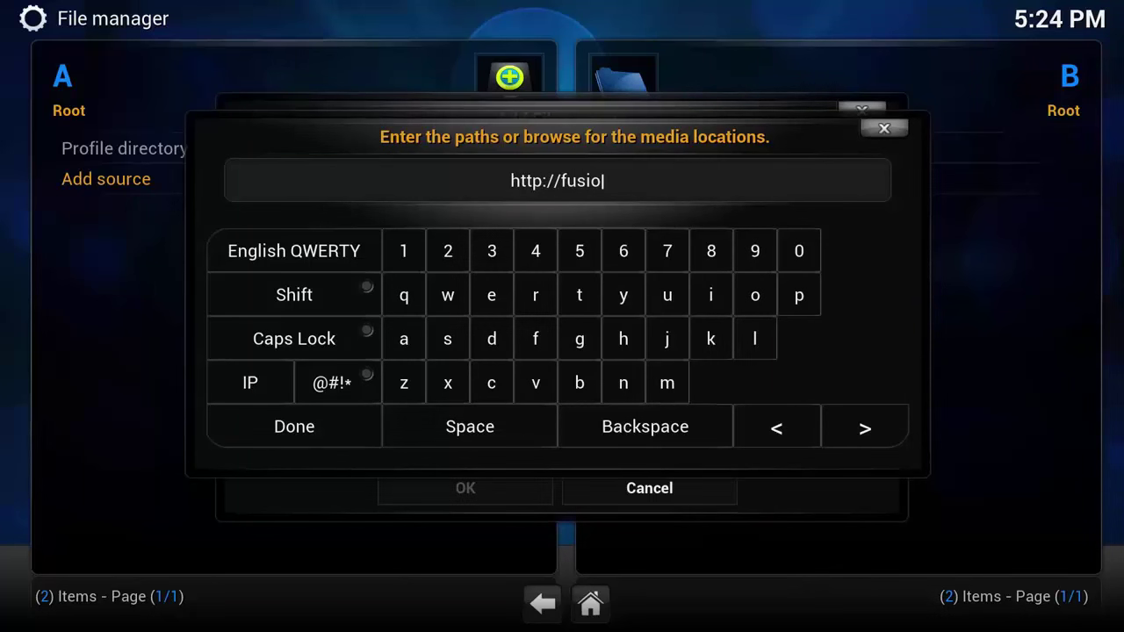
type("n.tv")
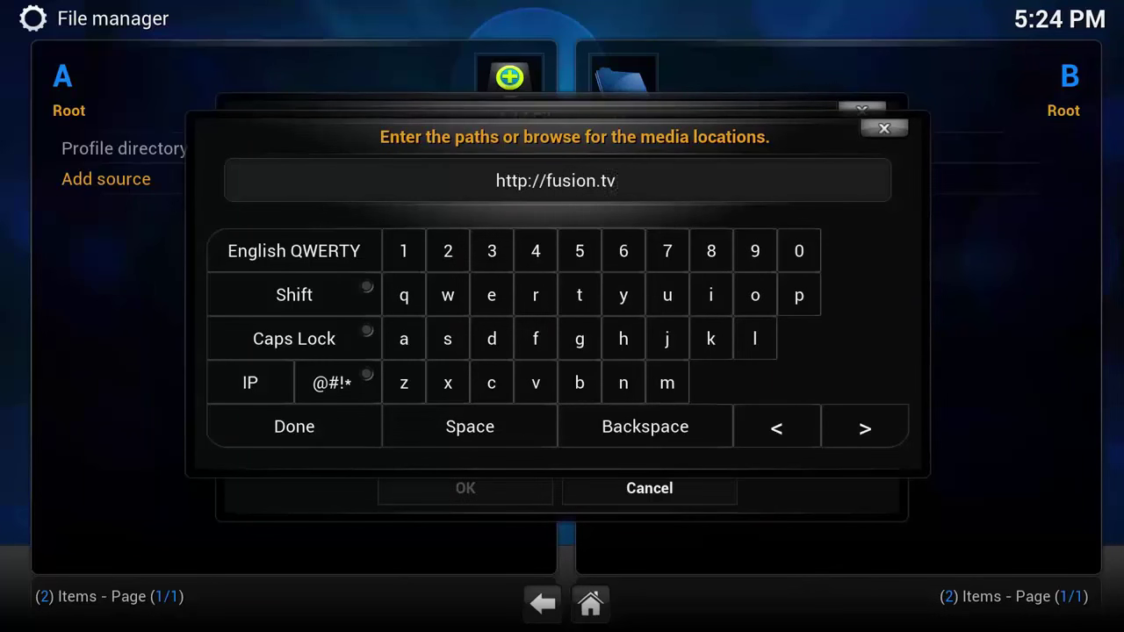
type("add")
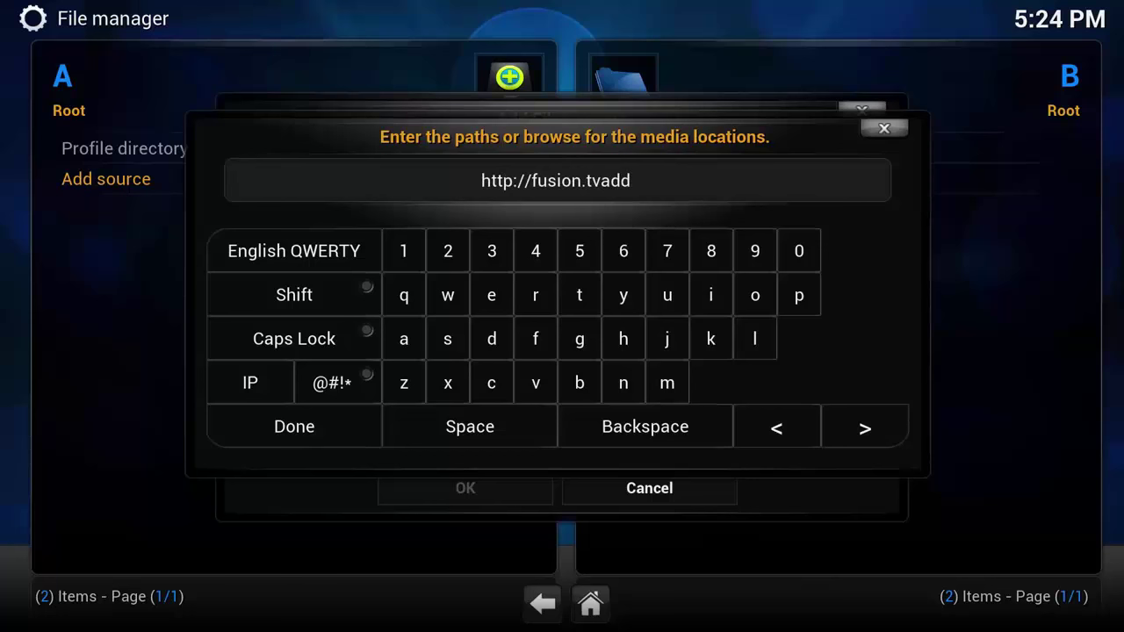
type("ons.ag")
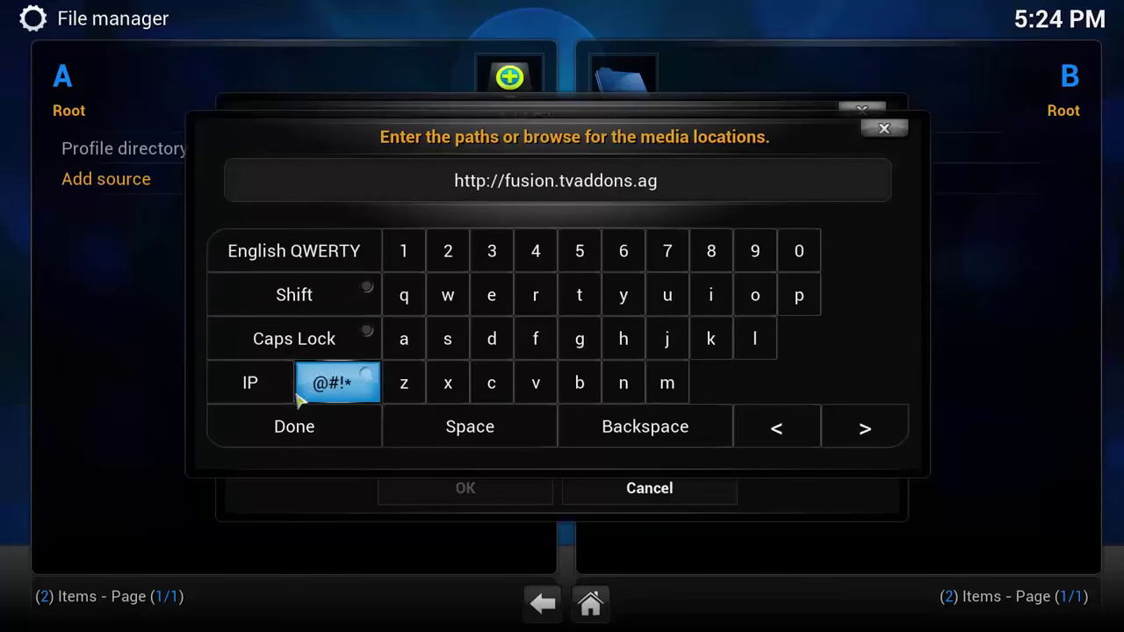
left_click(299, 430)
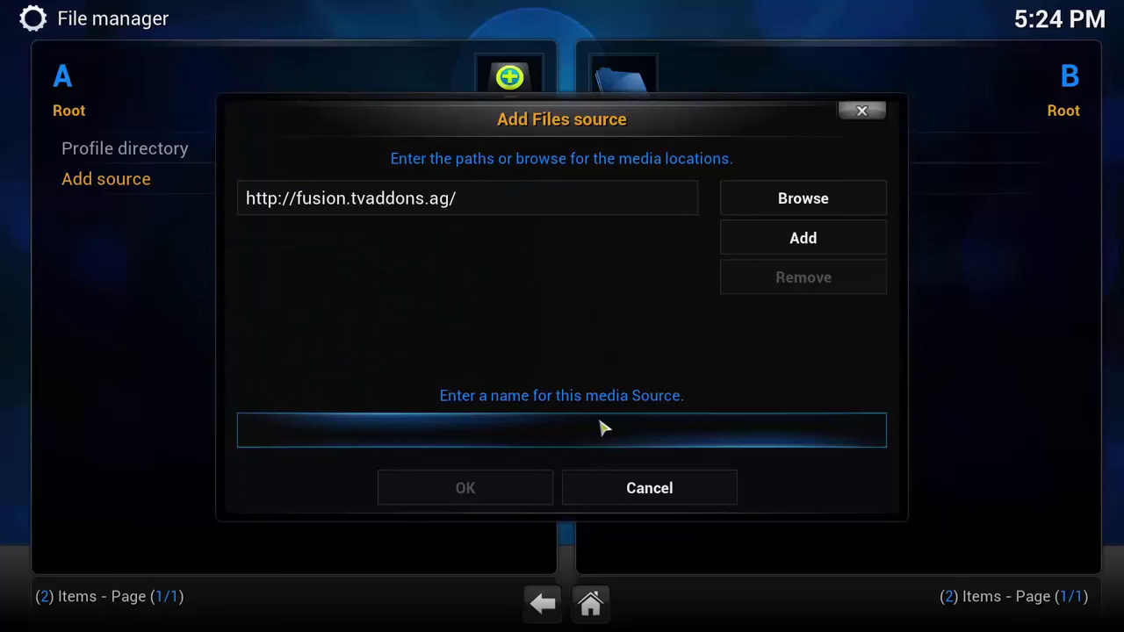
type(".fusion")
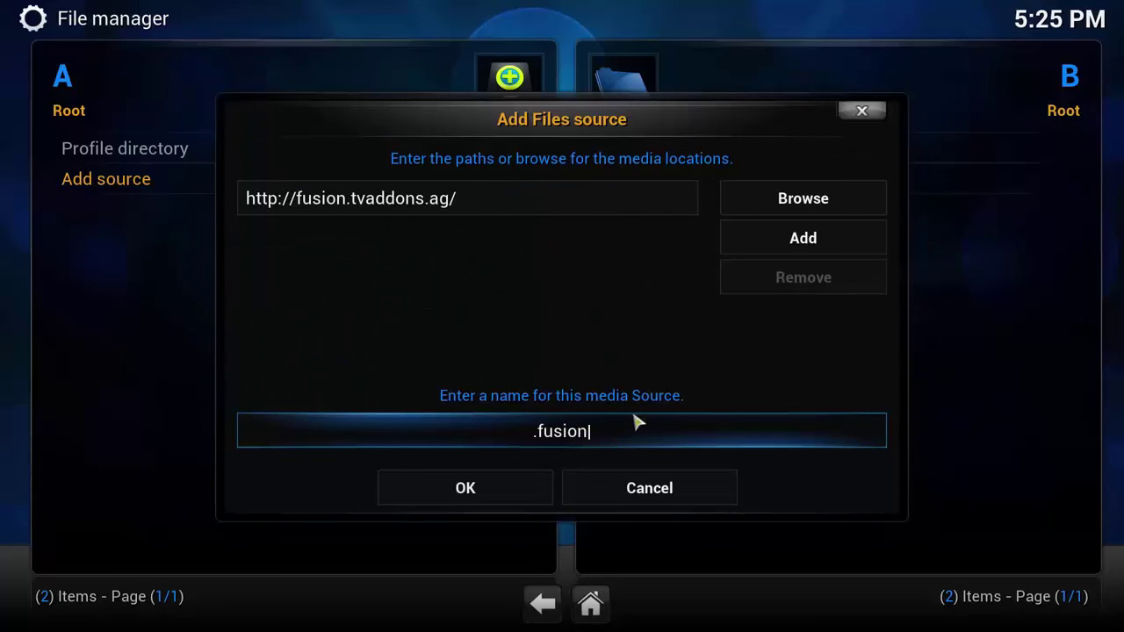
left_click(471, 495)
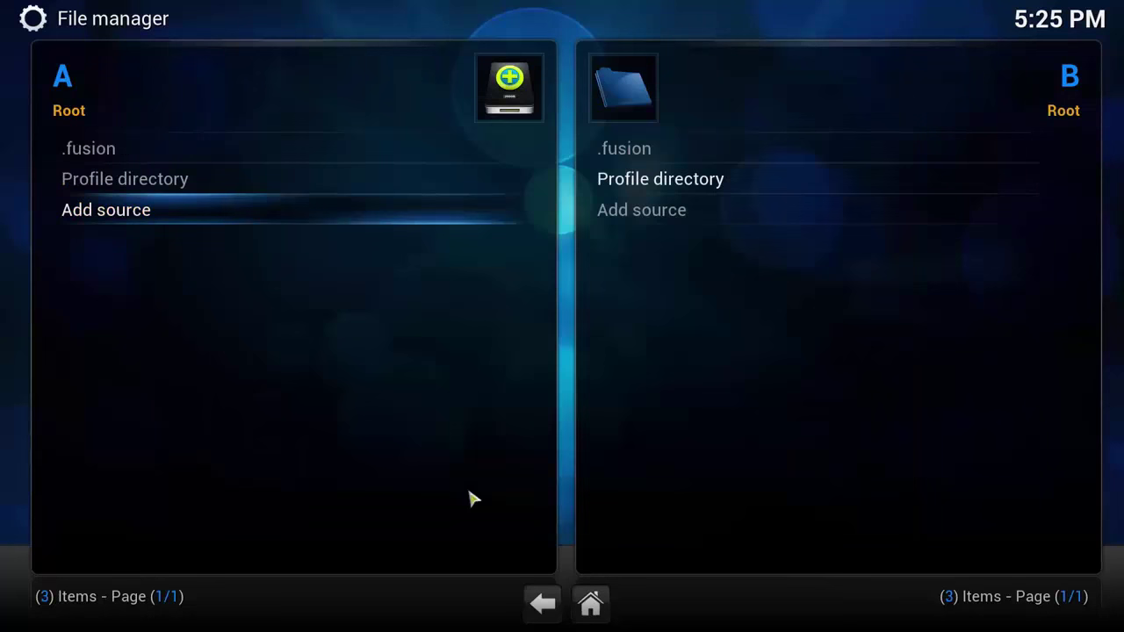
Install the add-on repository xbmc.repo.elmerohueso-1.0.zip from the .fusion source, in the english folder under xbmc-repos
left_click(590, 604)
left_click(825, 387)
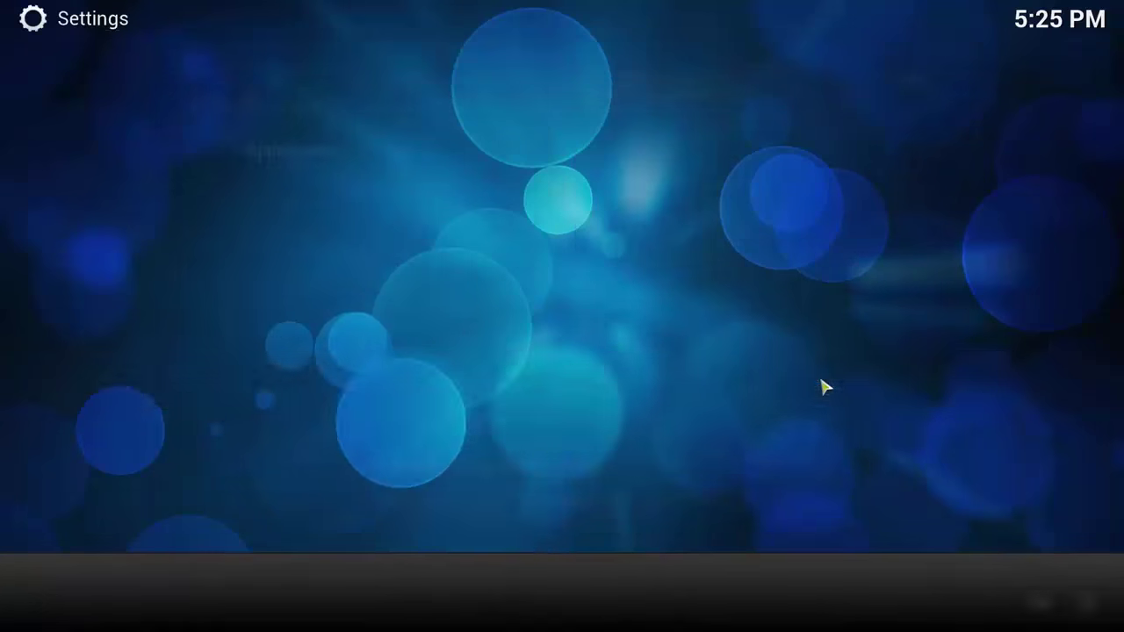
left_click(283, 407)
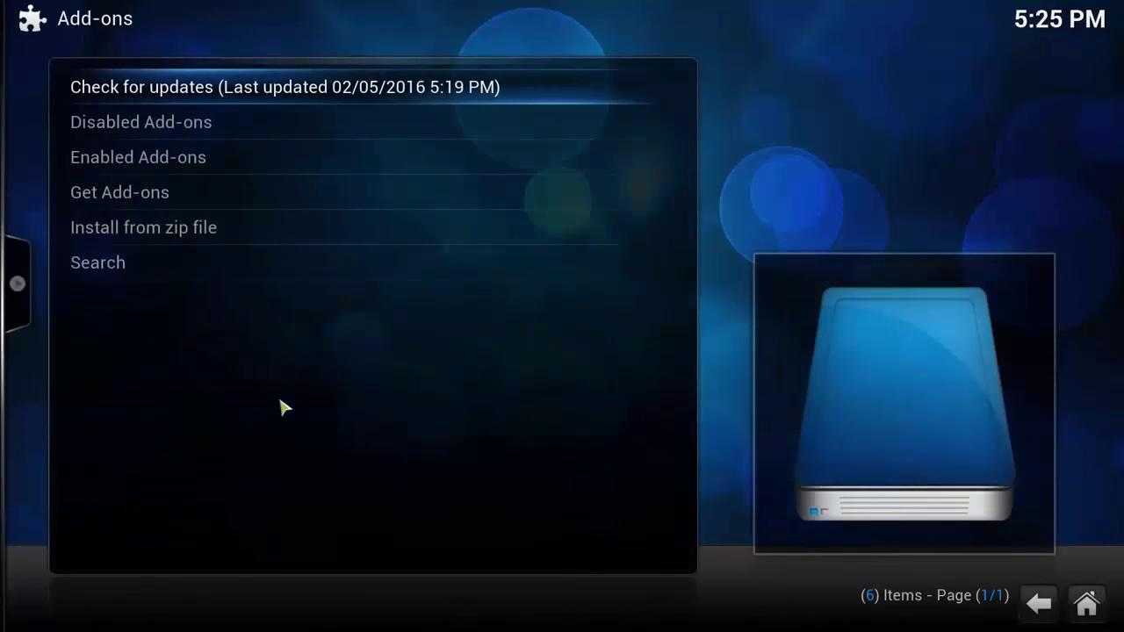
left_click(231, 238)
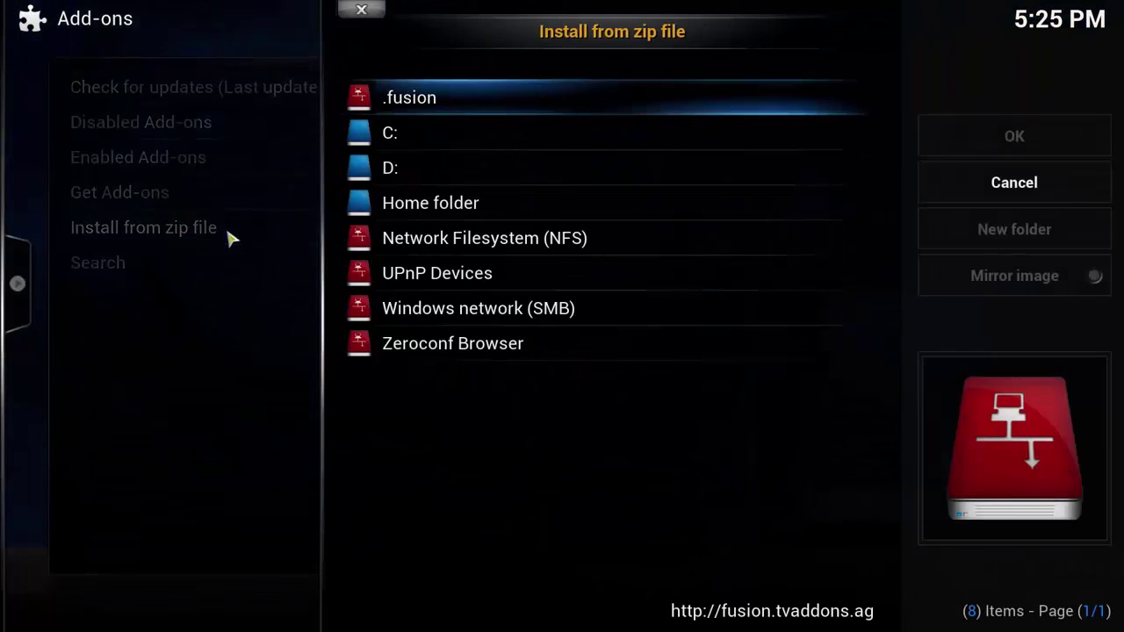
left_click(442, 99)
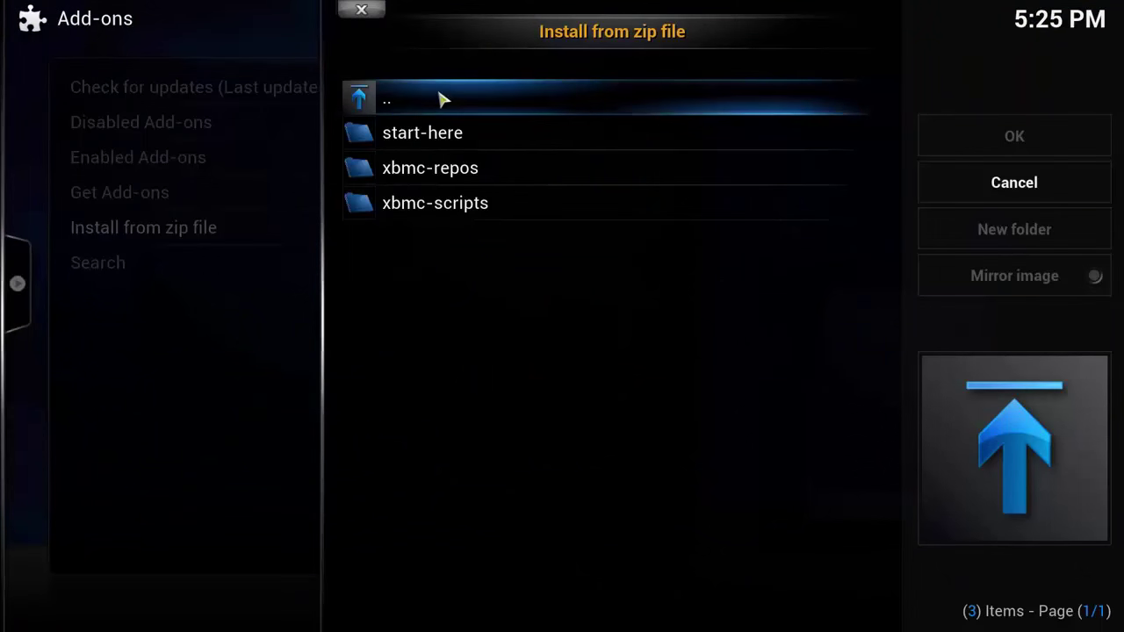
left_click(468, 171)
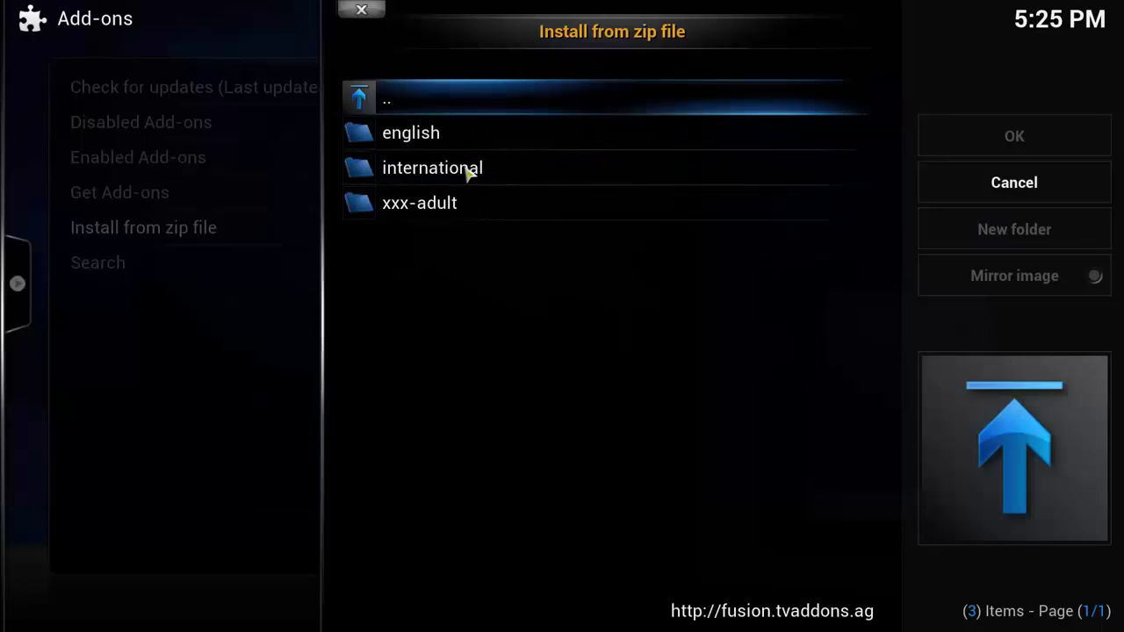
left_click(446, 138)
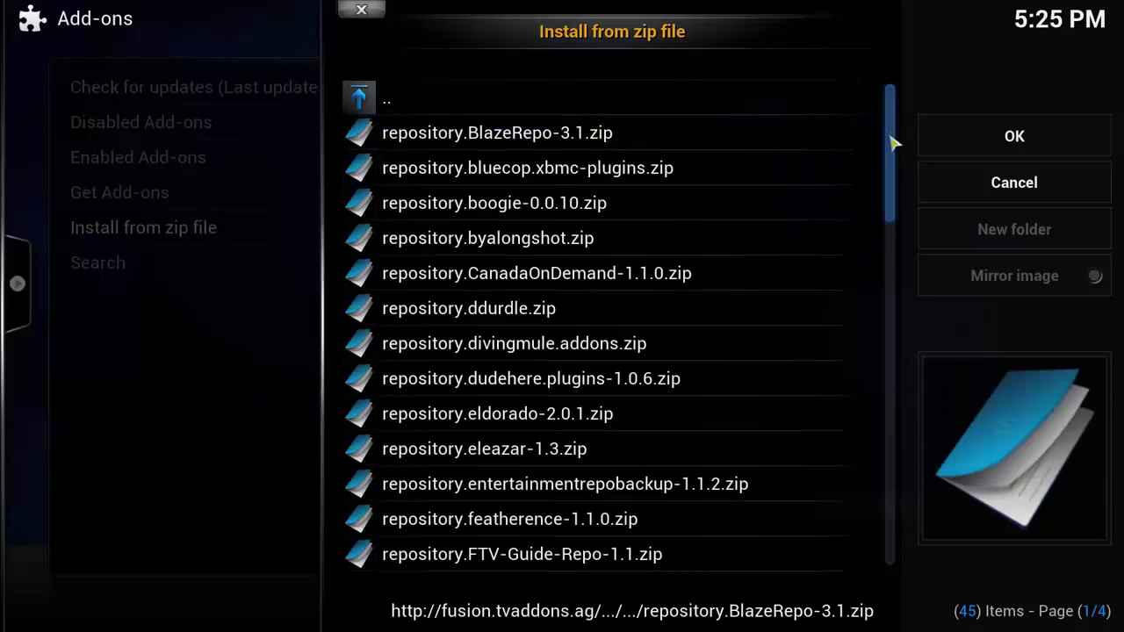
left_click_drag(892, 140, 897, 551)
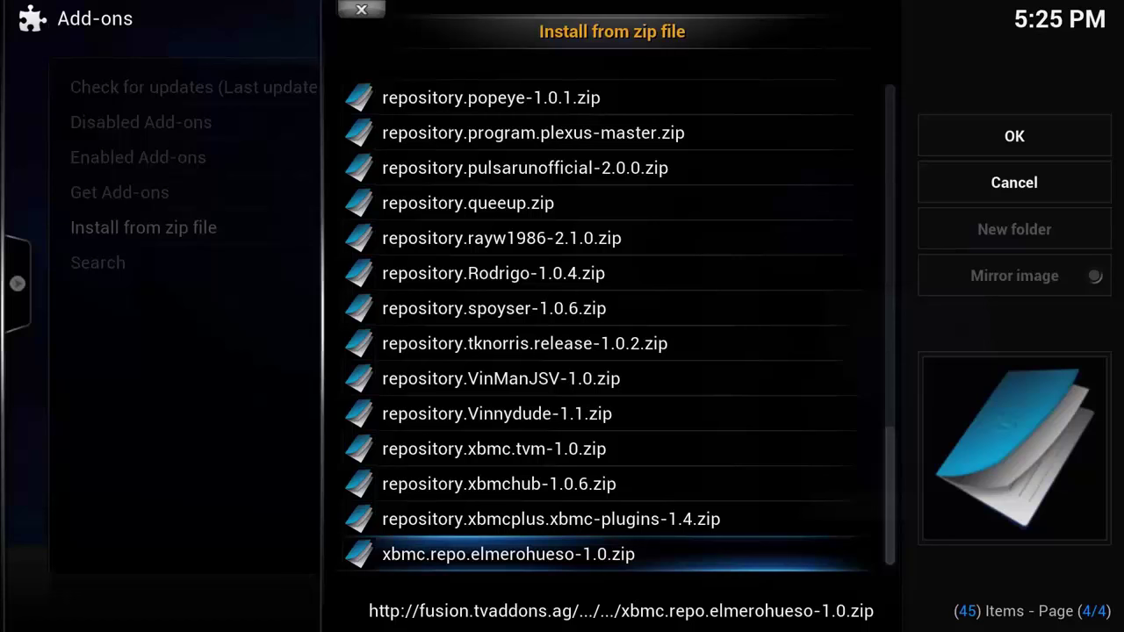
left_click(552, 565)
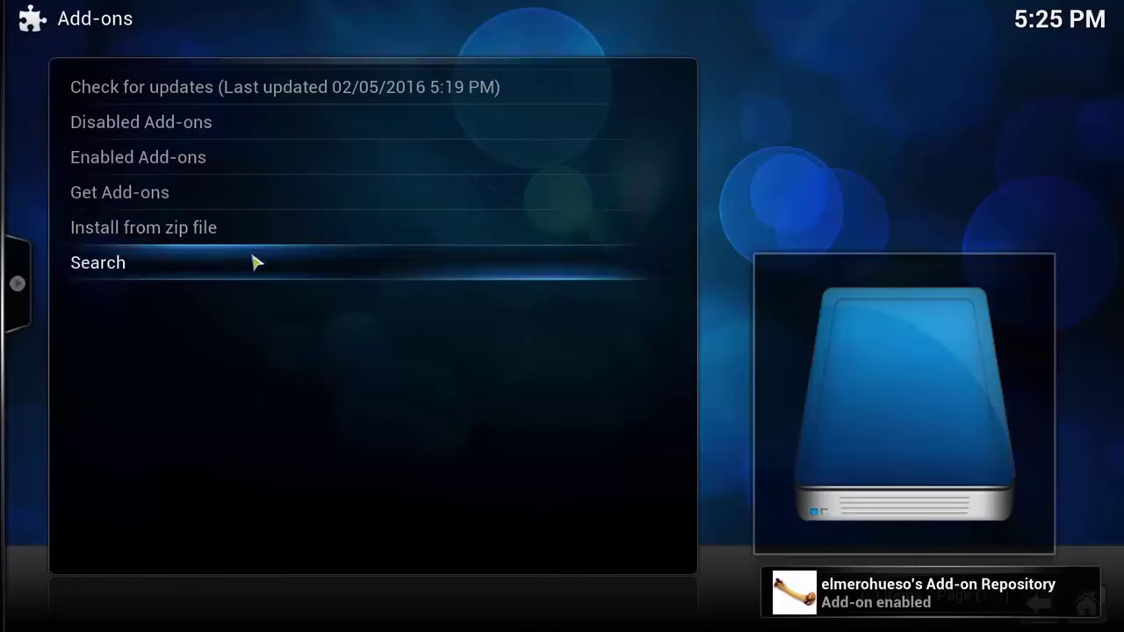
Install the Confluence++ (Helix) skin from elmerohueso's Add-on Repository and decline switching to it
left_click(219, 200)
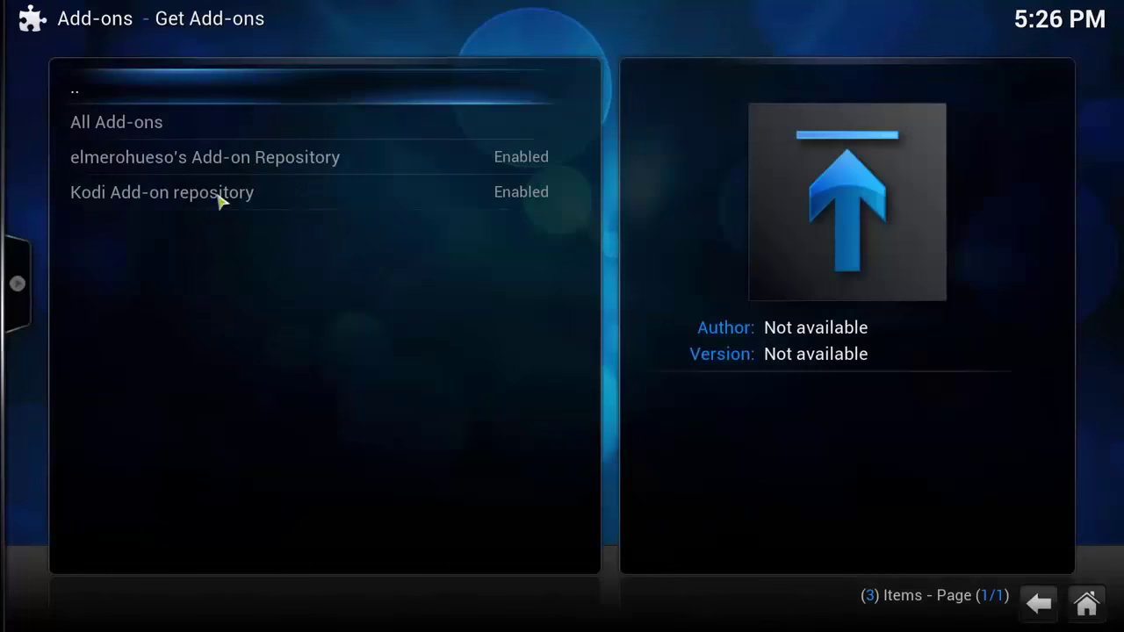
left_click(184, 167)
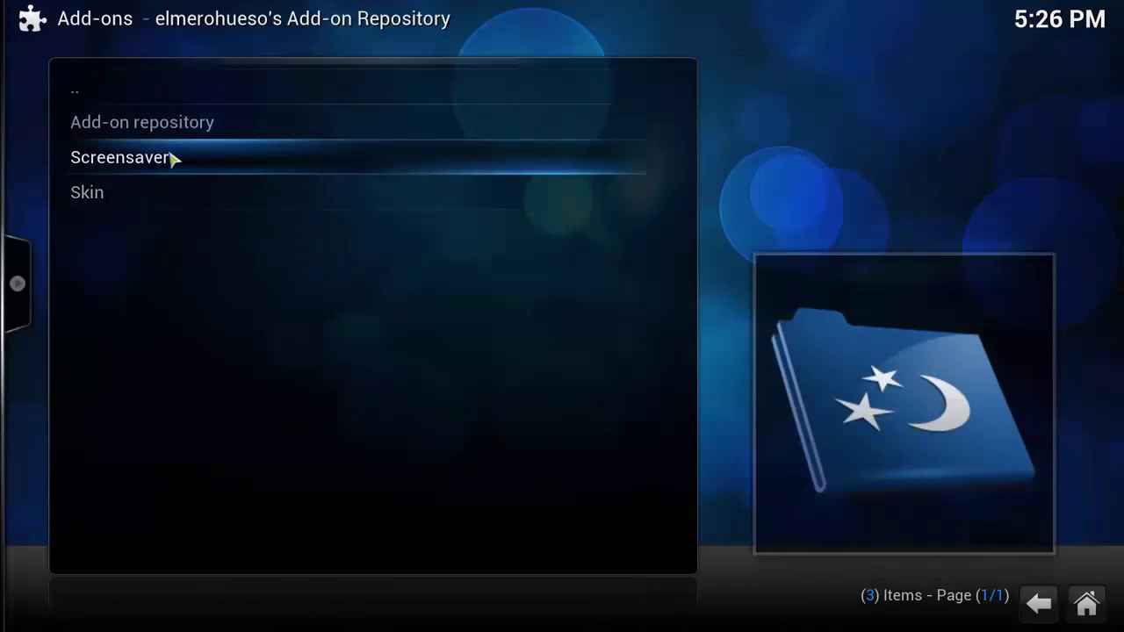
left_click(178, 186)
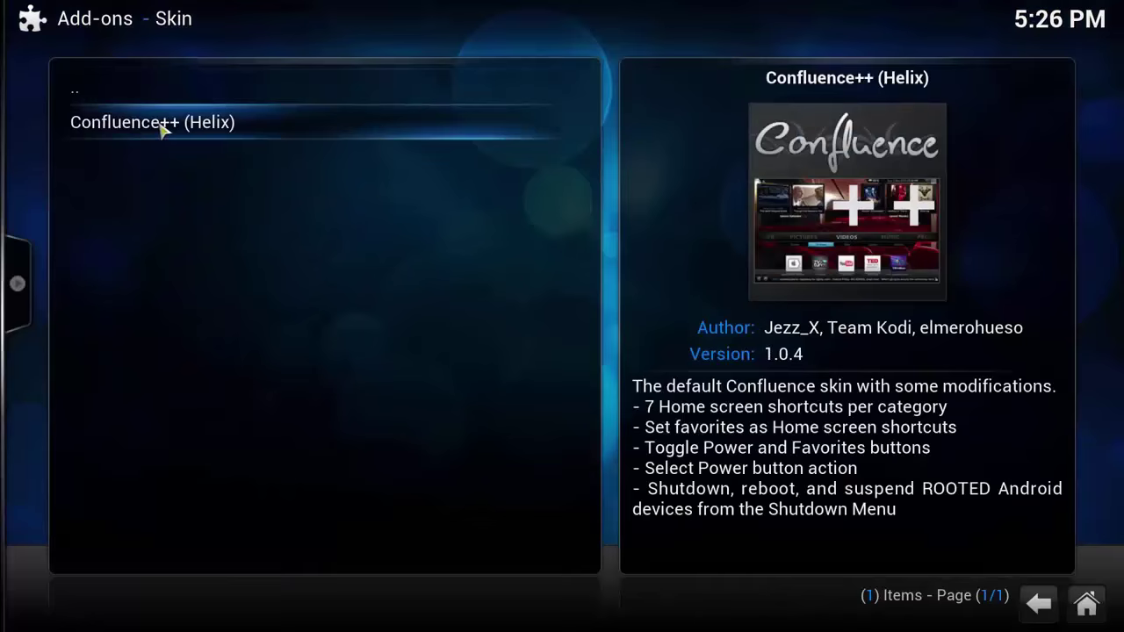
left_click(161, 128)
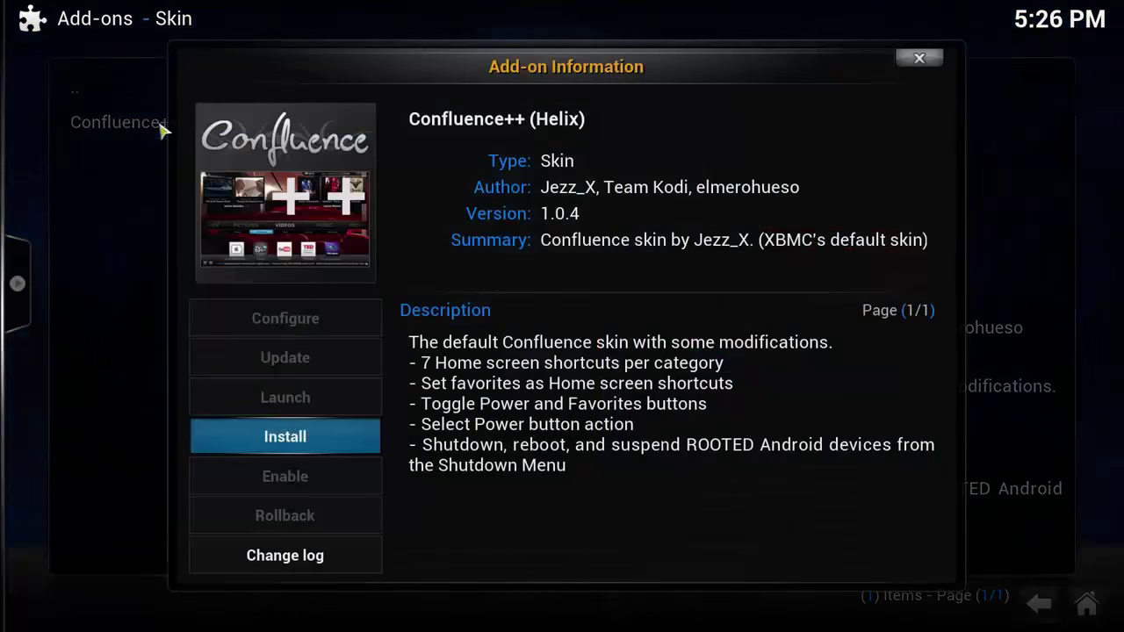
left_click(349, 439)
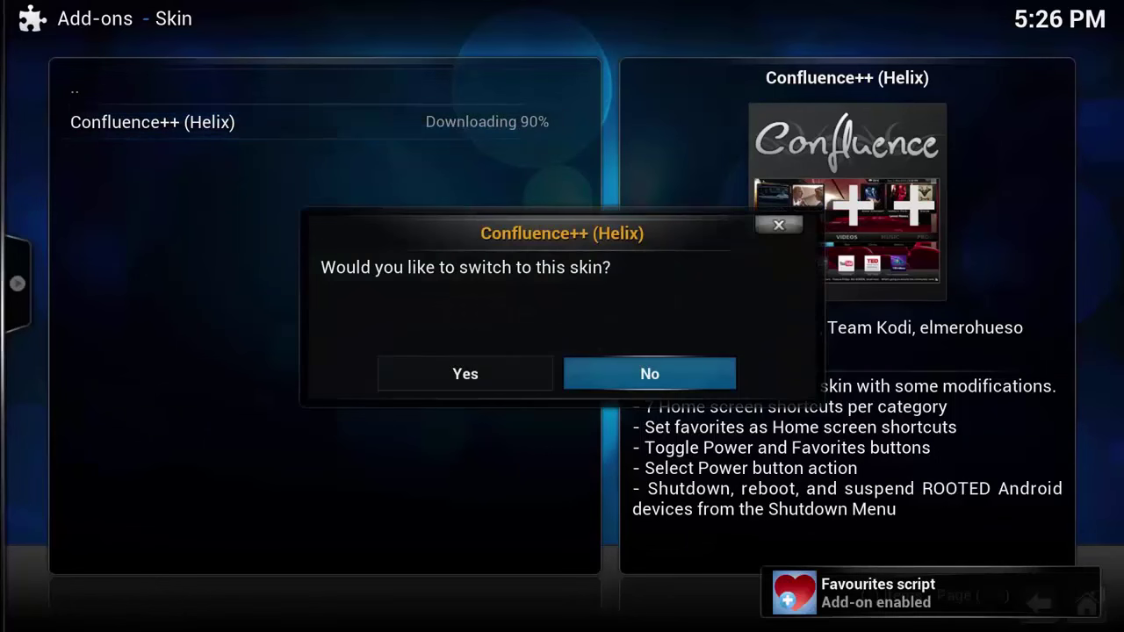
left_click(650, 374)
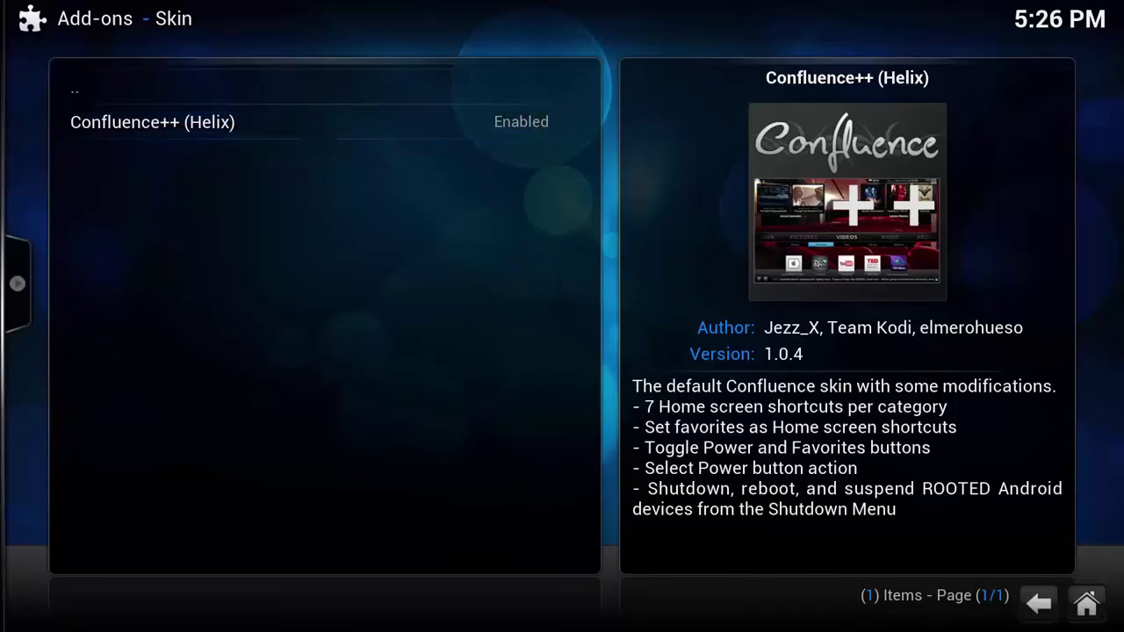
Leave the add-on browser and open the Appearance settings from the System section
left_click(1038, 603)
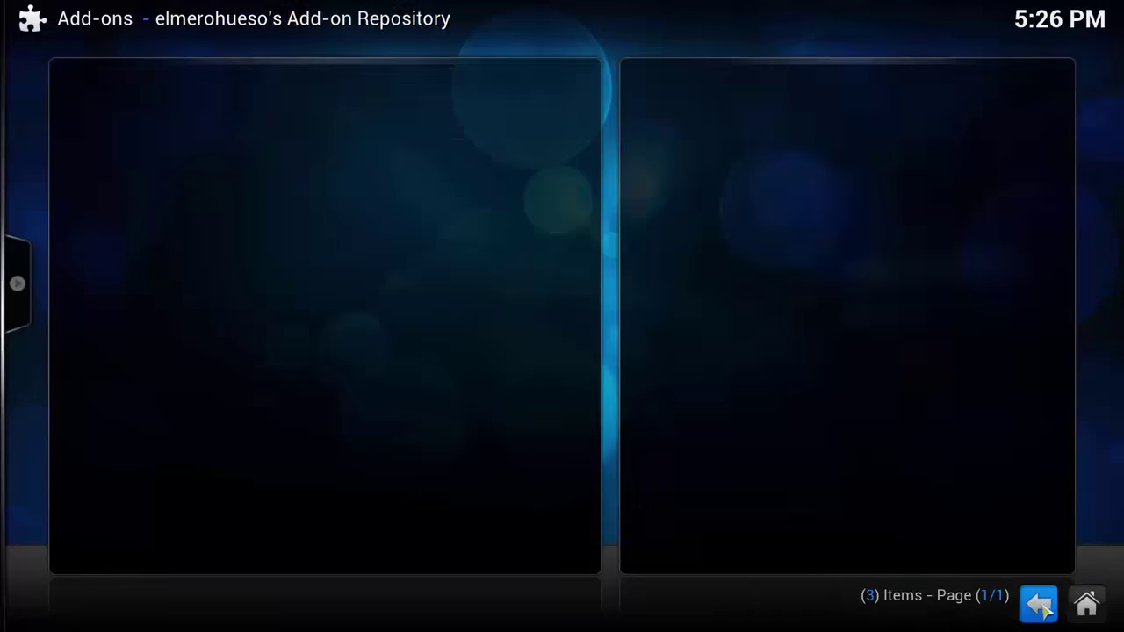
left_click(1038, 604)
left_click(1039, 604)
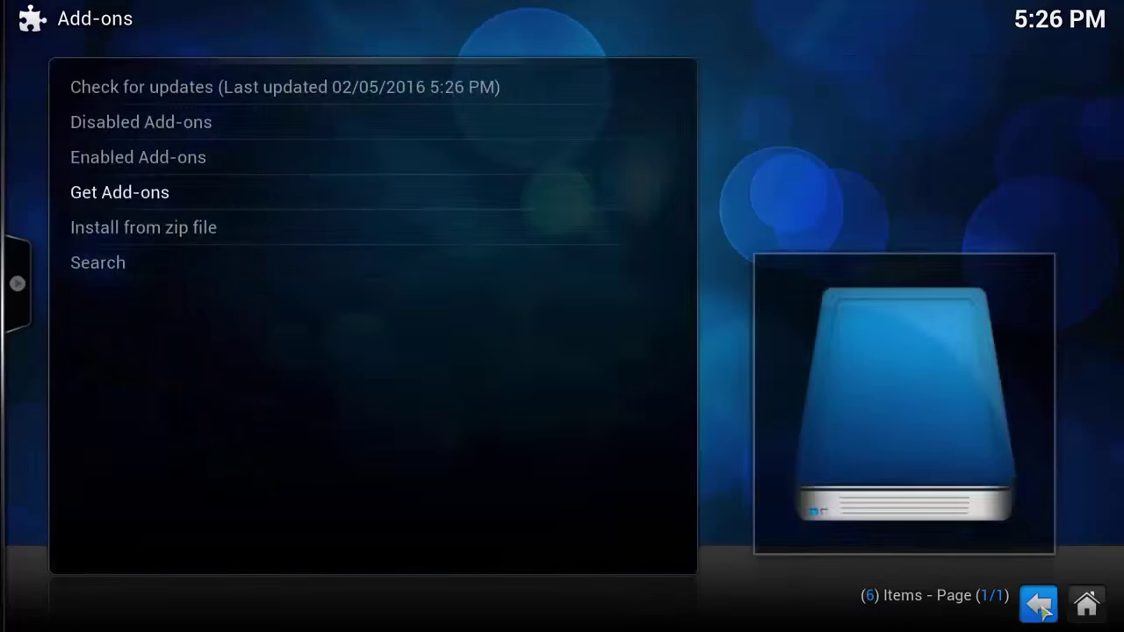
left_click(1040, 606)
left_click(1041, 607)
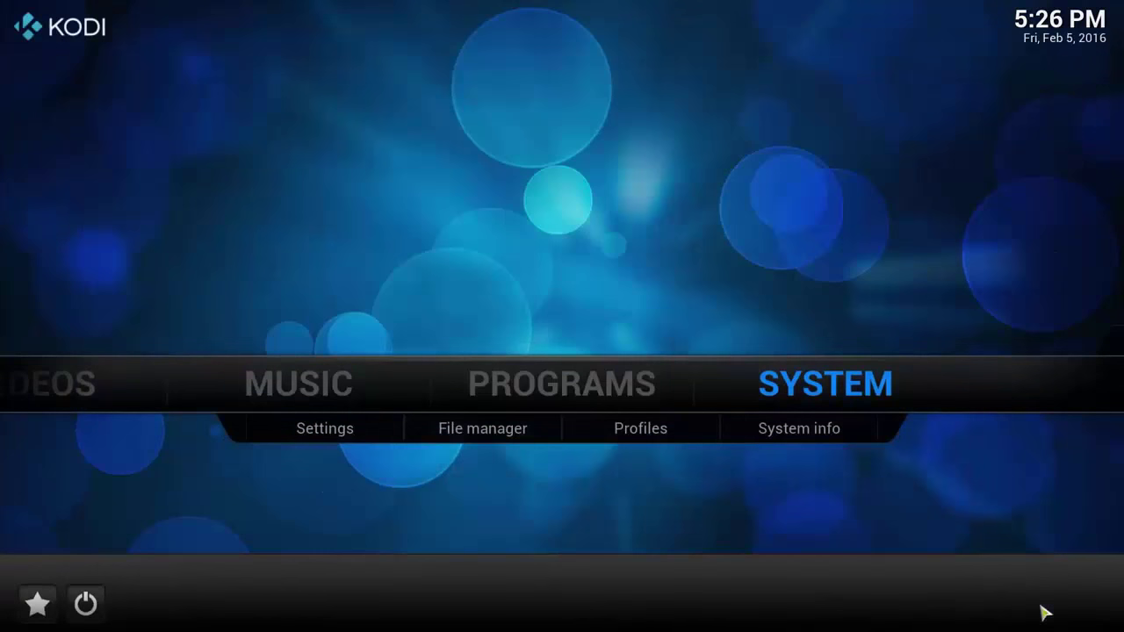
left_click(835, 386)
left_click(285, 130)
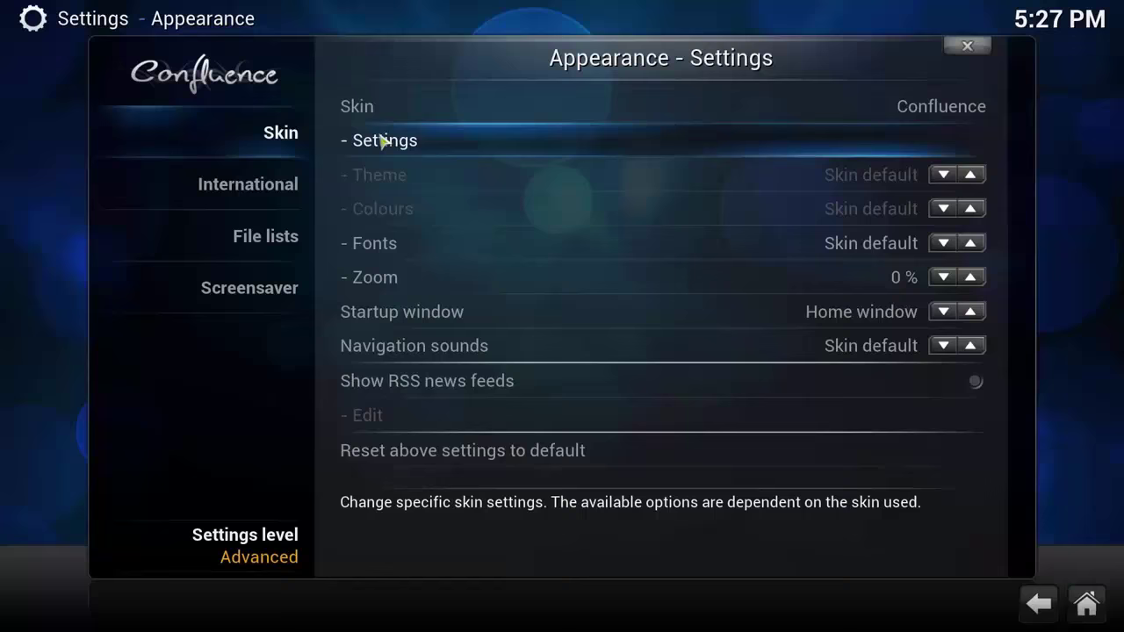
Look at the add-on shortcut options in the Confluence skin's settings and return to the Appearance settings
left_click(384, 140)
mouse_move(272, 346)
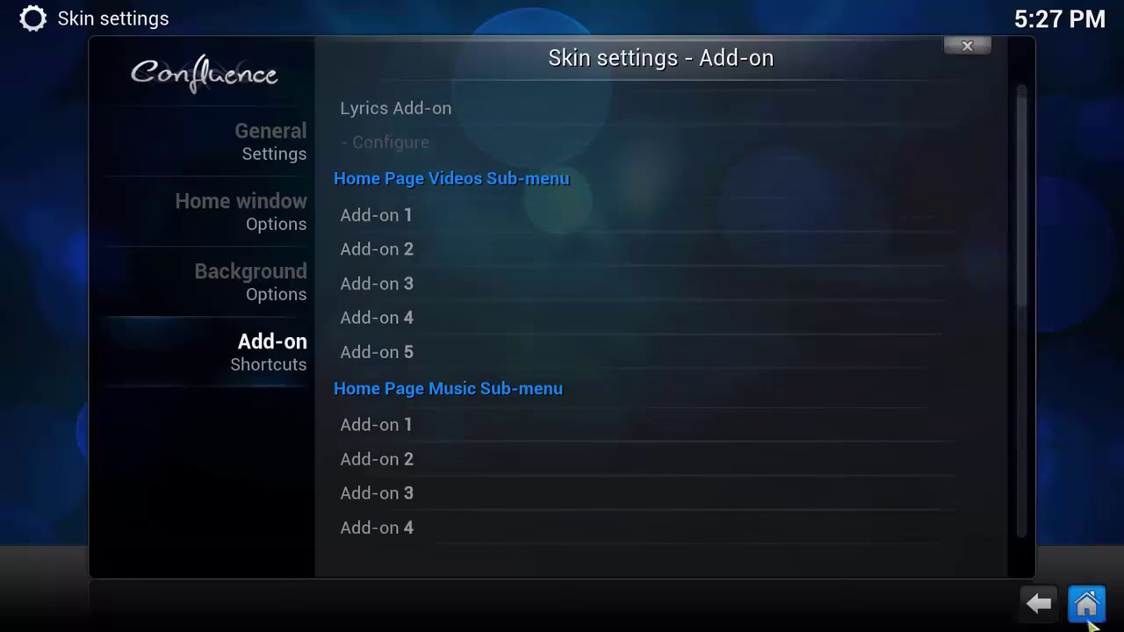
left_click(1038, 604)
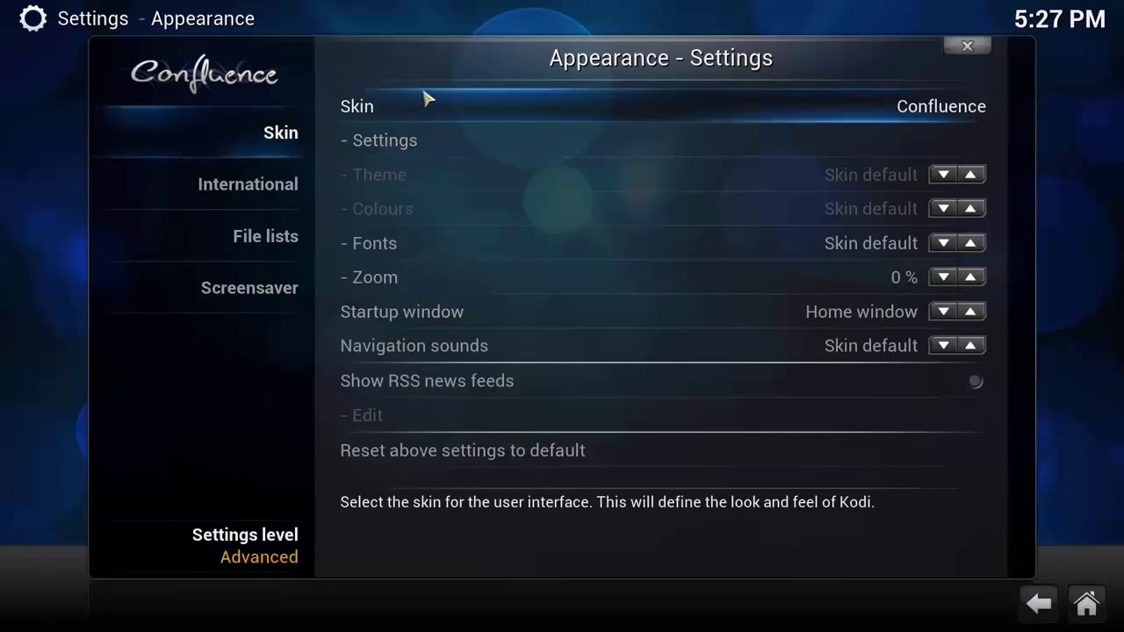
Switch the interface skin to Confluence++ (Helix) and keep the change
left_click(731, 106)
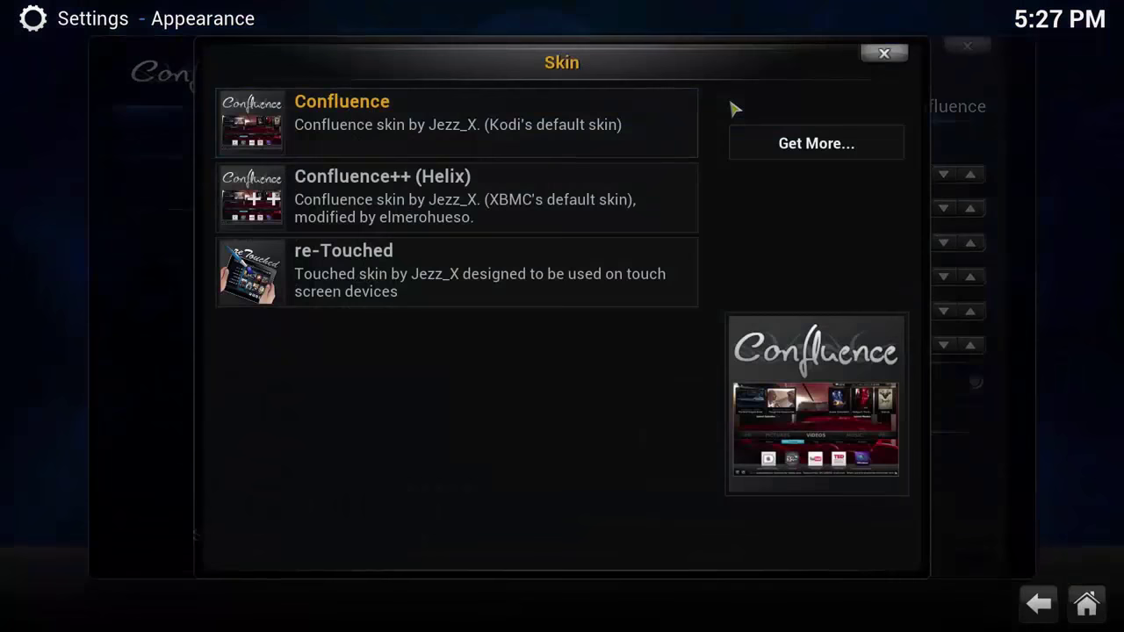
left_click(407, 207)
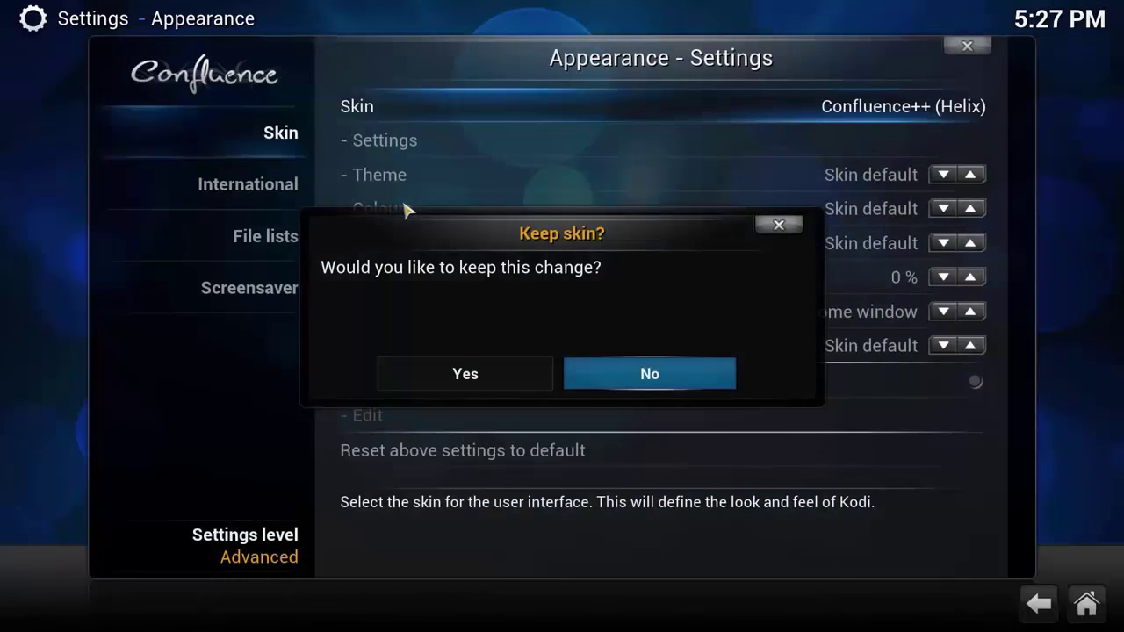
left_click(481, 379)
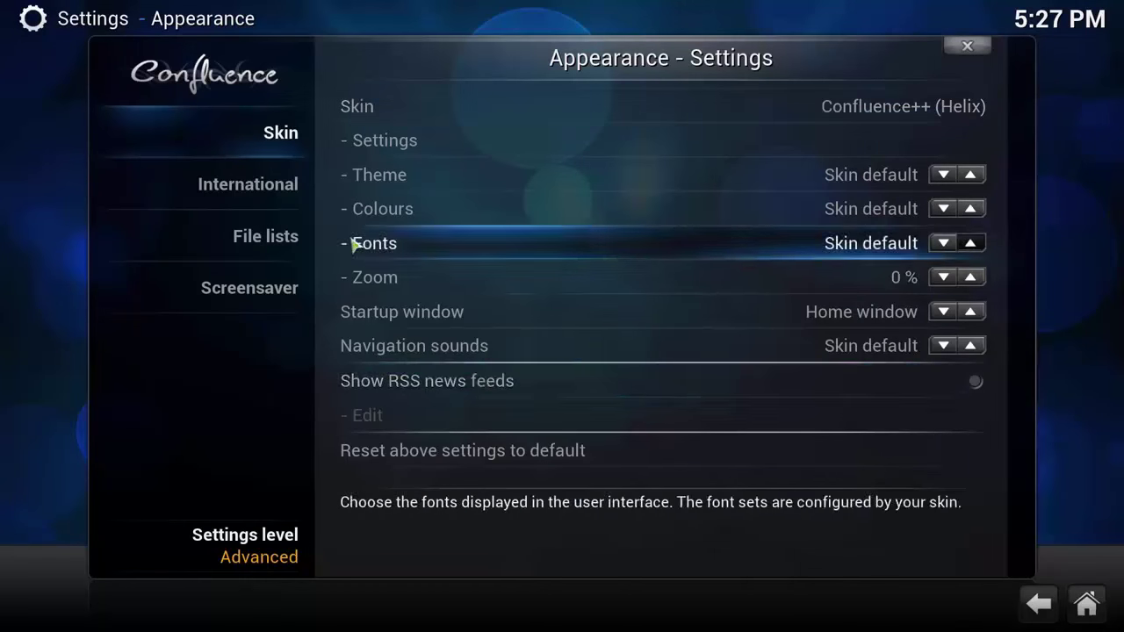
Look through the add-on shortcut slots offered in the Confluence++ skin's settings and return to the home screen
left_click(429, 143)
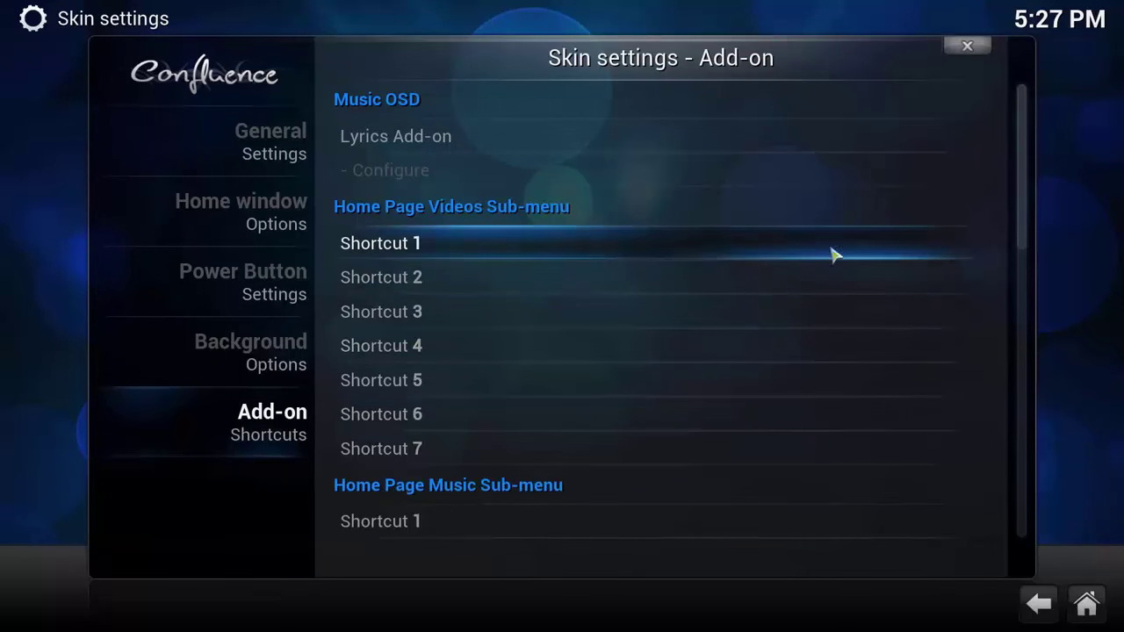
left_click_drag(1020, 220, 1043, 541)
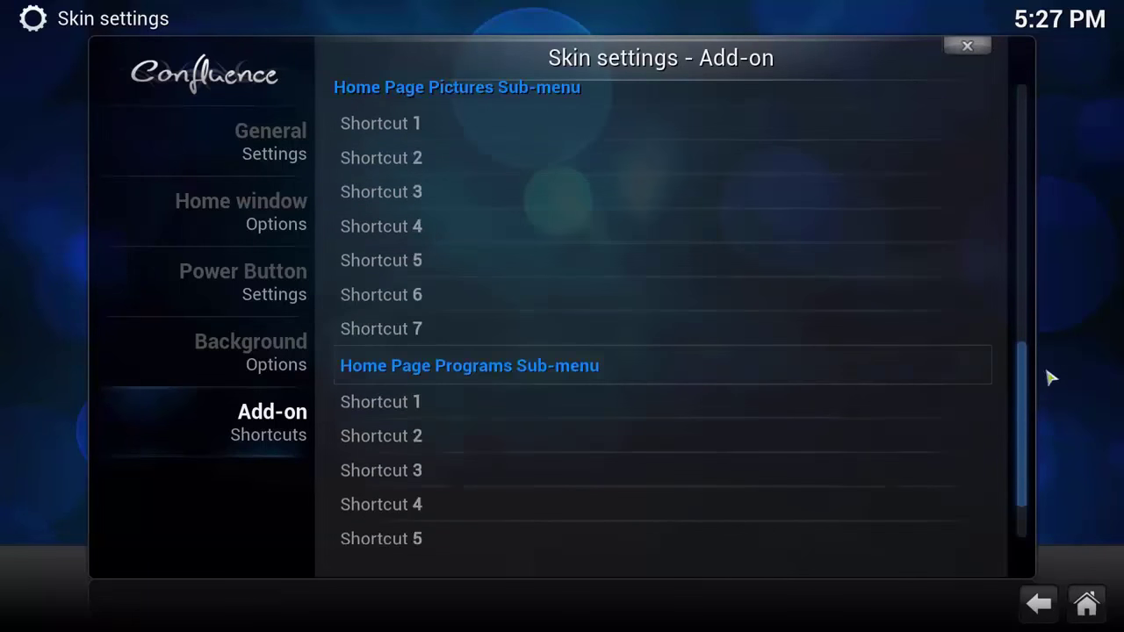
left_click_drag(1050, 377, 1036, 128)
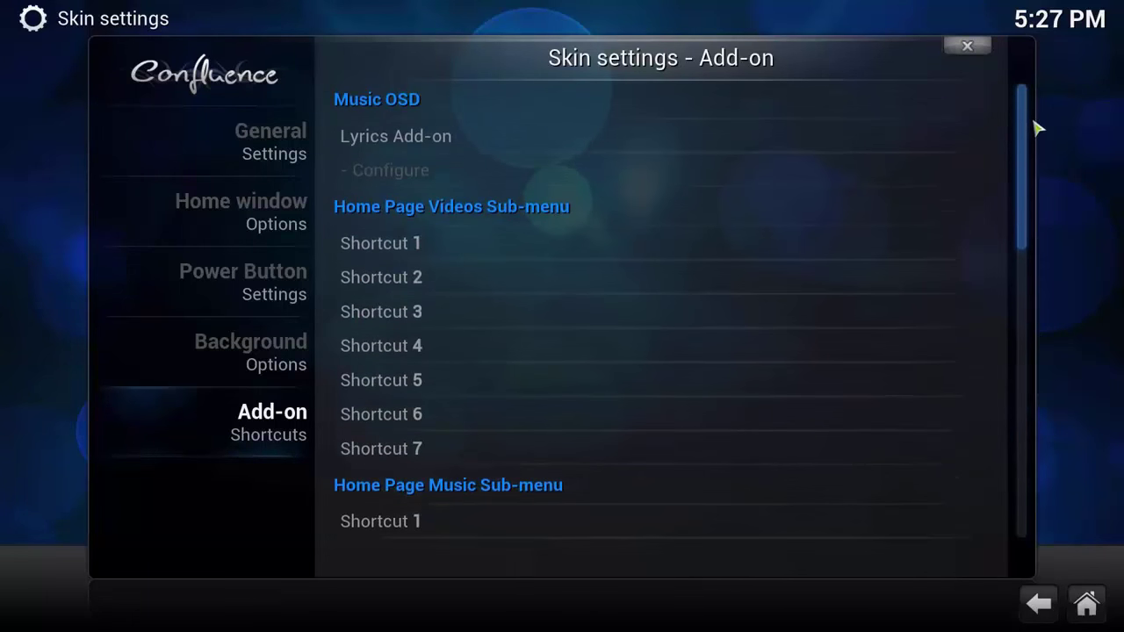
left_click(1040, 606)
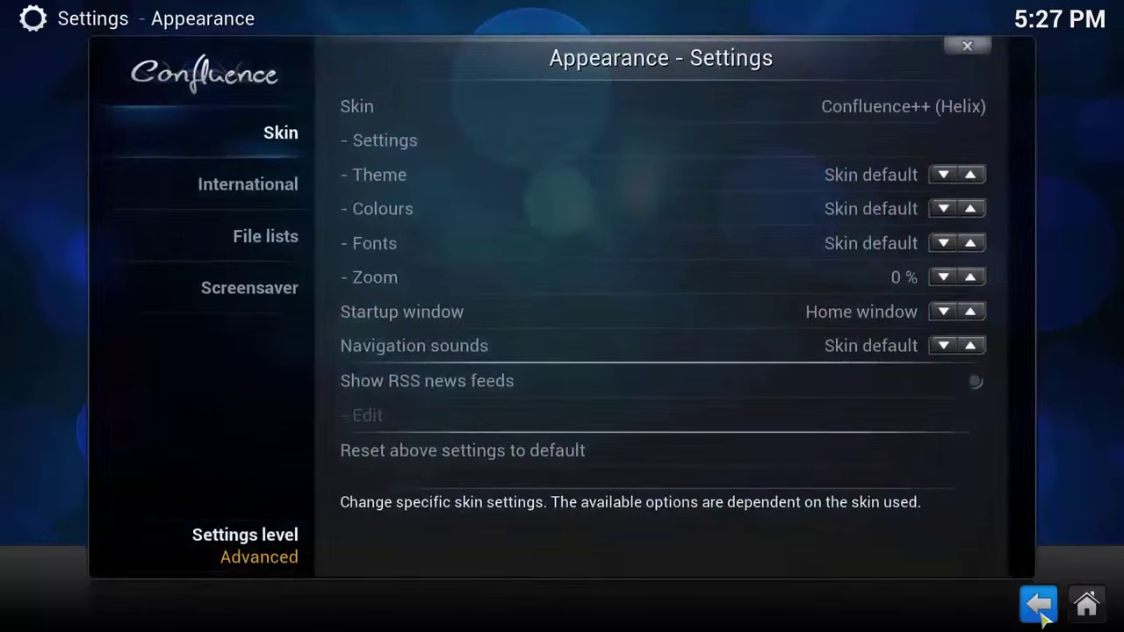
left_click(1040, 606)
left_click(1041, 617)
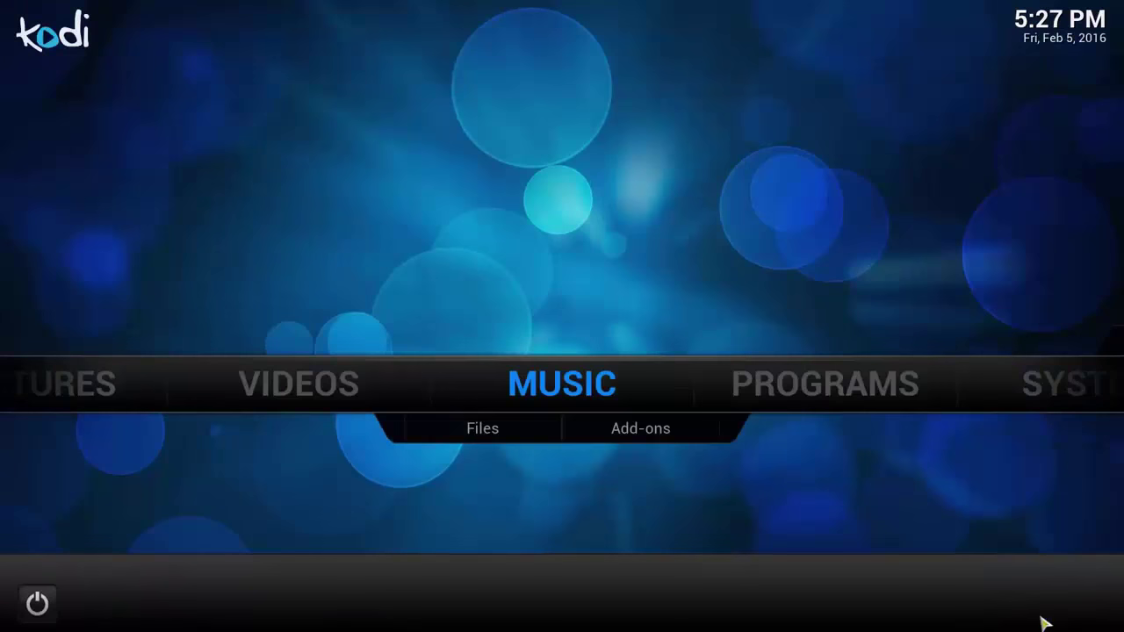
mouse_move(845, 401)
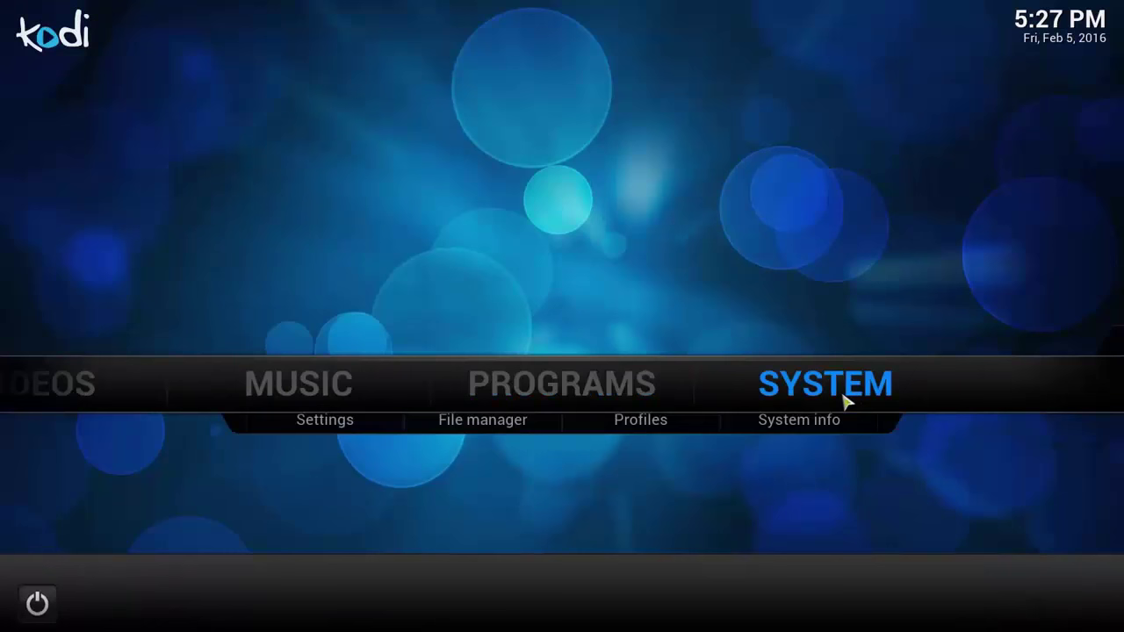
left_click(462, 434)
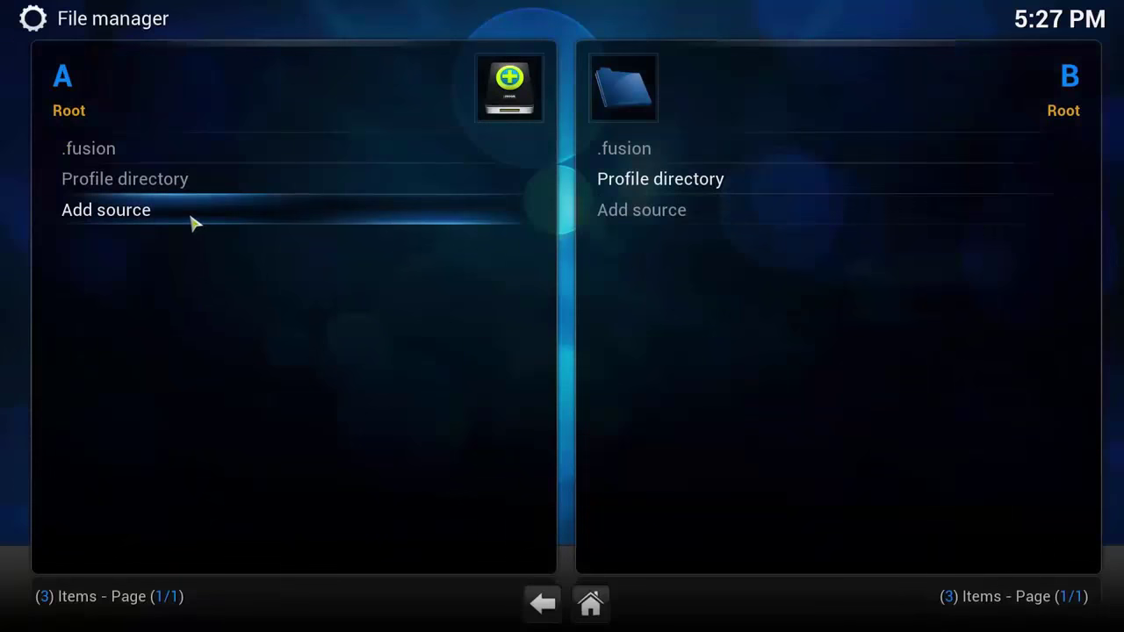
left_click(193, 221)
left_click(373, 206)
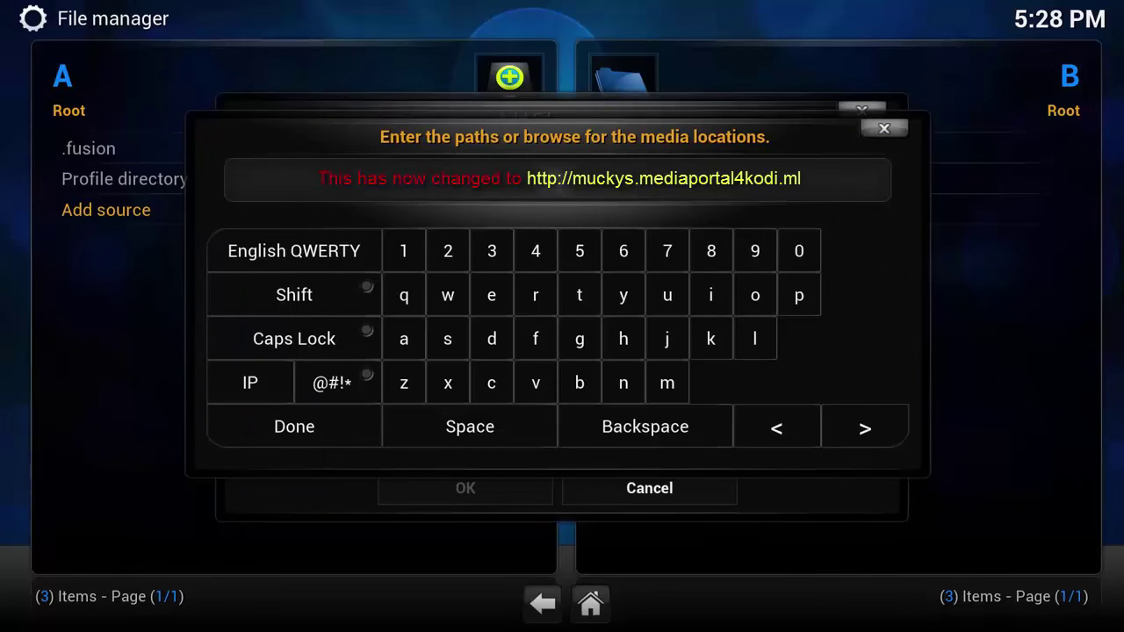
key("Down")
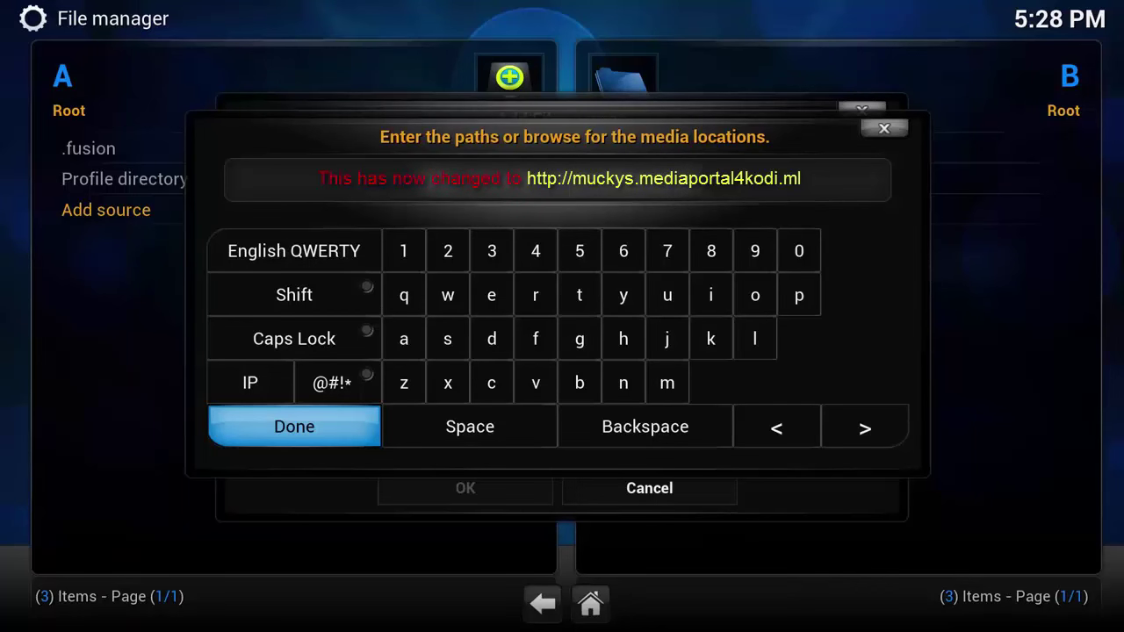
left_click(325, 426)
type("m")
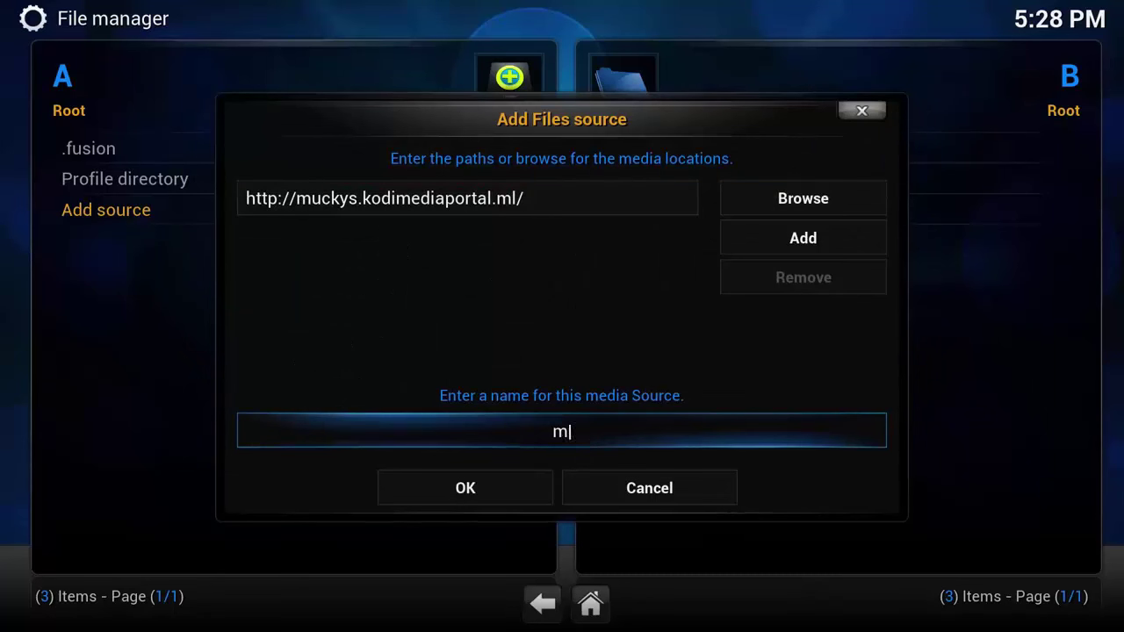
type("uckys")
left_click(460, 488)
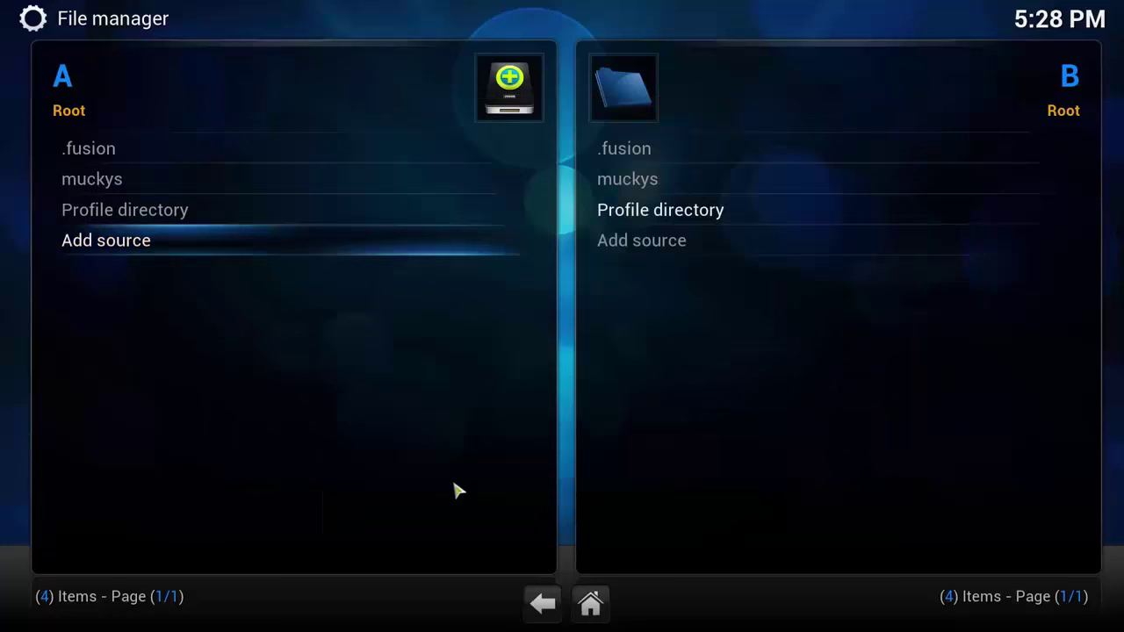
Install the repository add-on from repository.mdrepo-1.0.2.zip in the muckys source
left_click(592, 603)
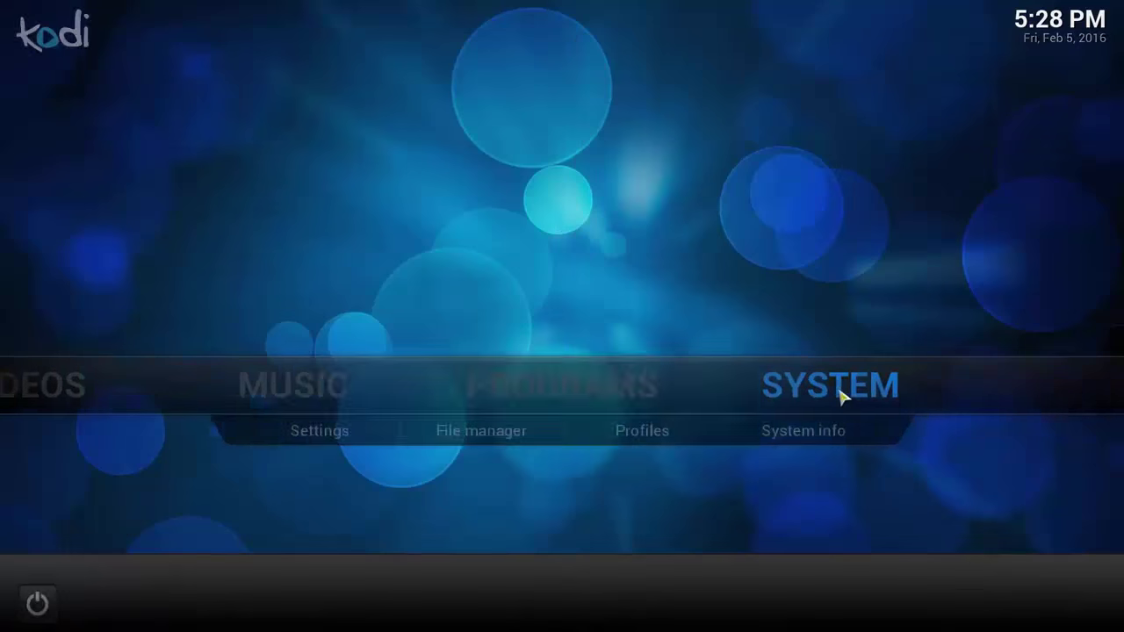
left_click(840, 396)
left_click(256, 409)
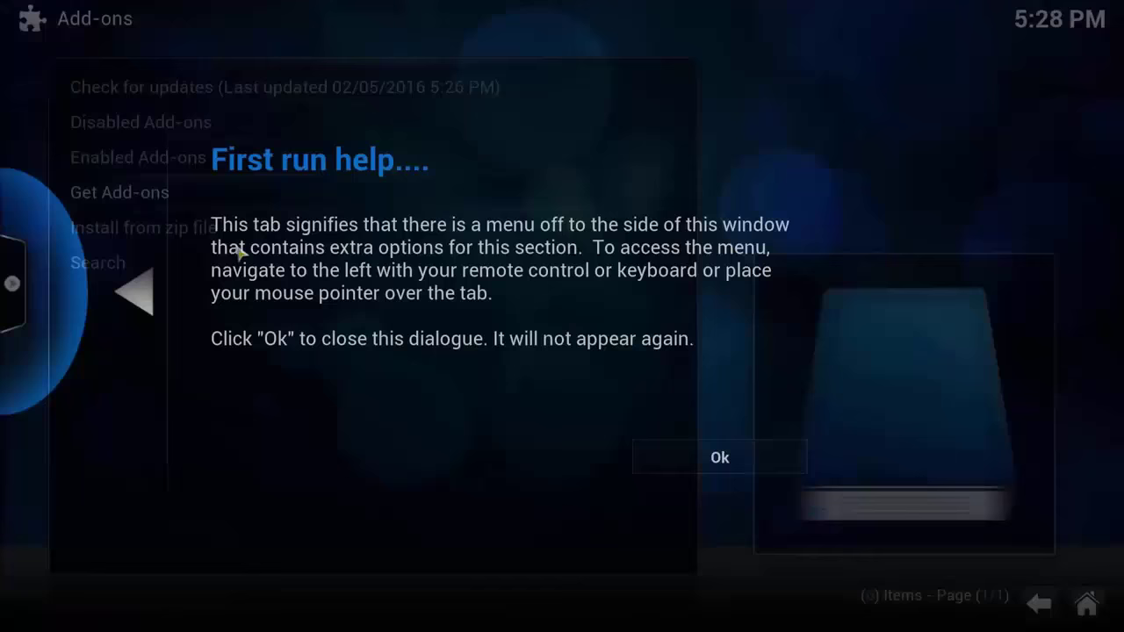
left_click(711, 456)
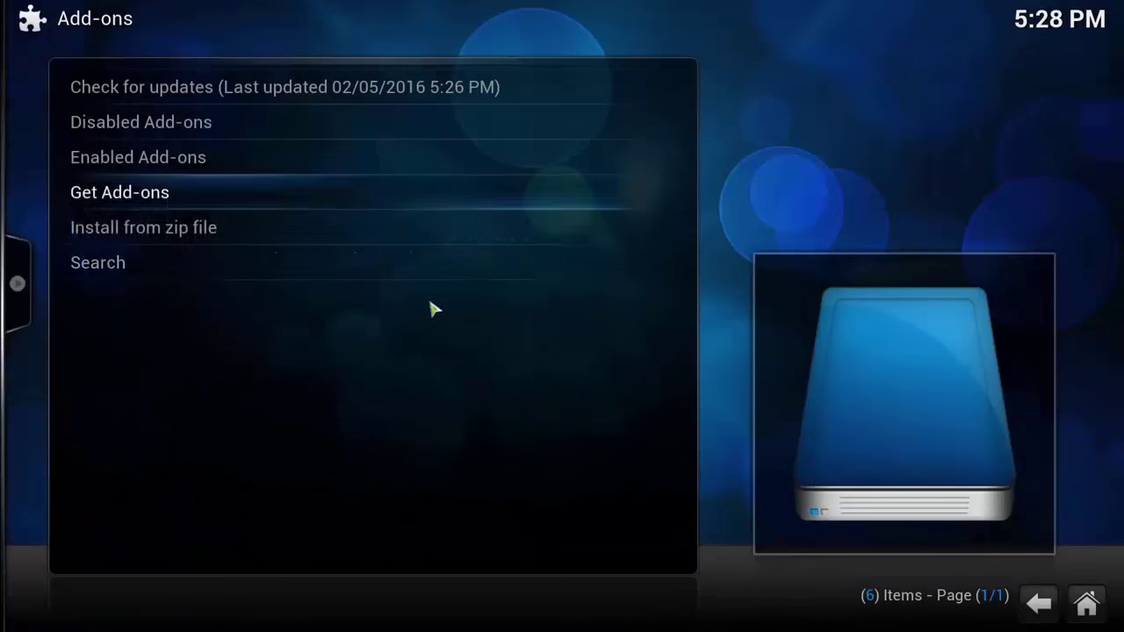
left_click(247, 233)
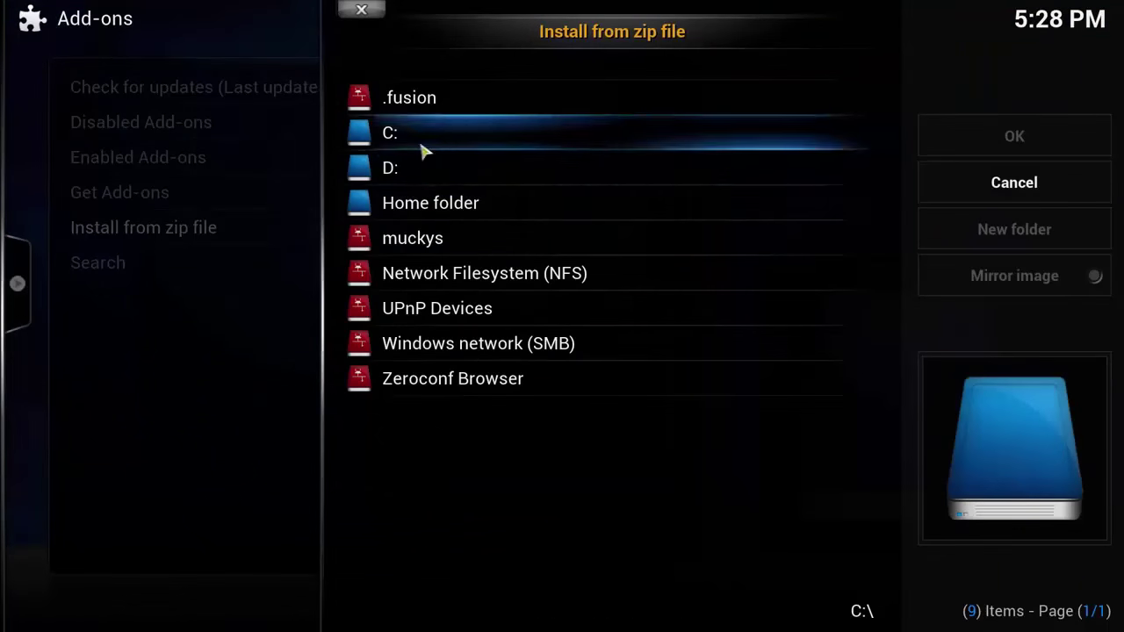
left_click(455, 246)
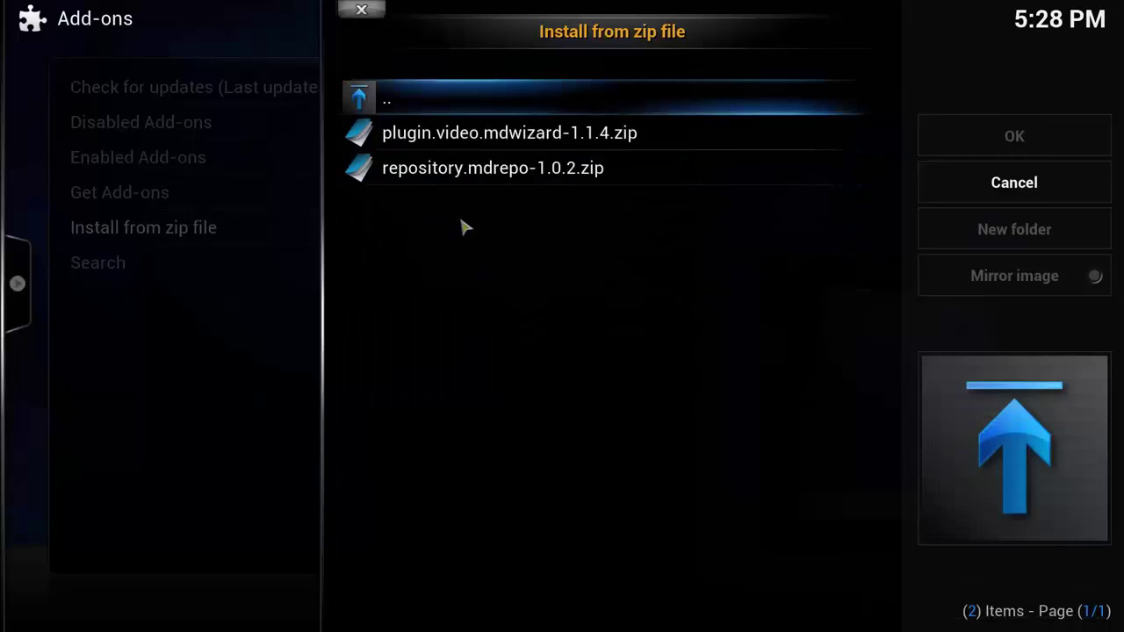
left_click(530, 175)
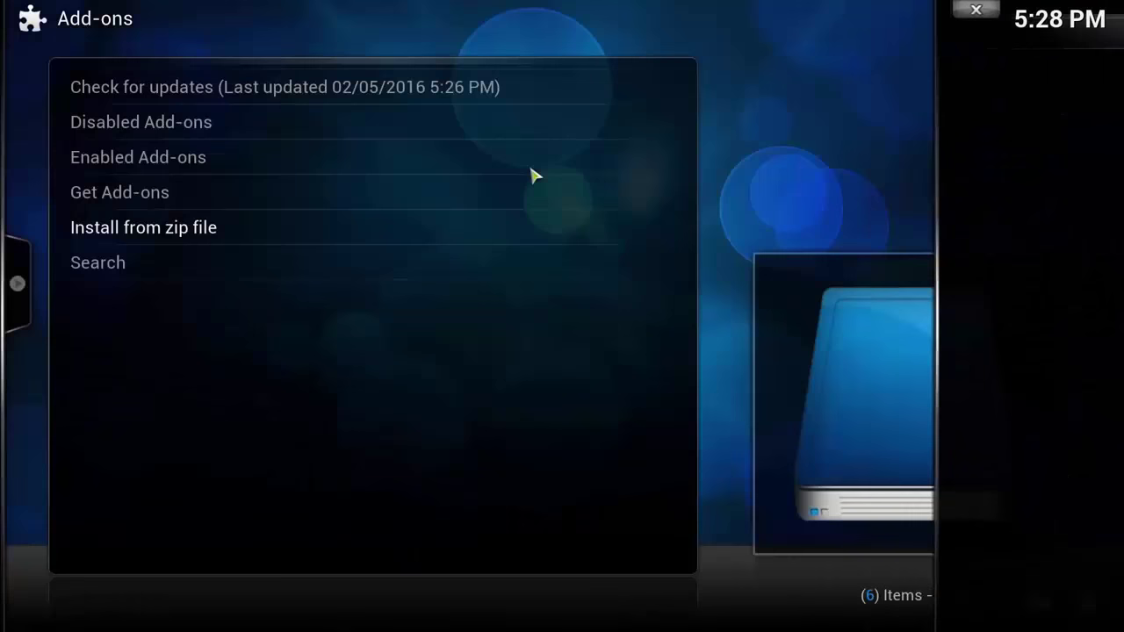
Install the 9Movies video add-on from Mucky Ducks Repo
left_click(123, 196)
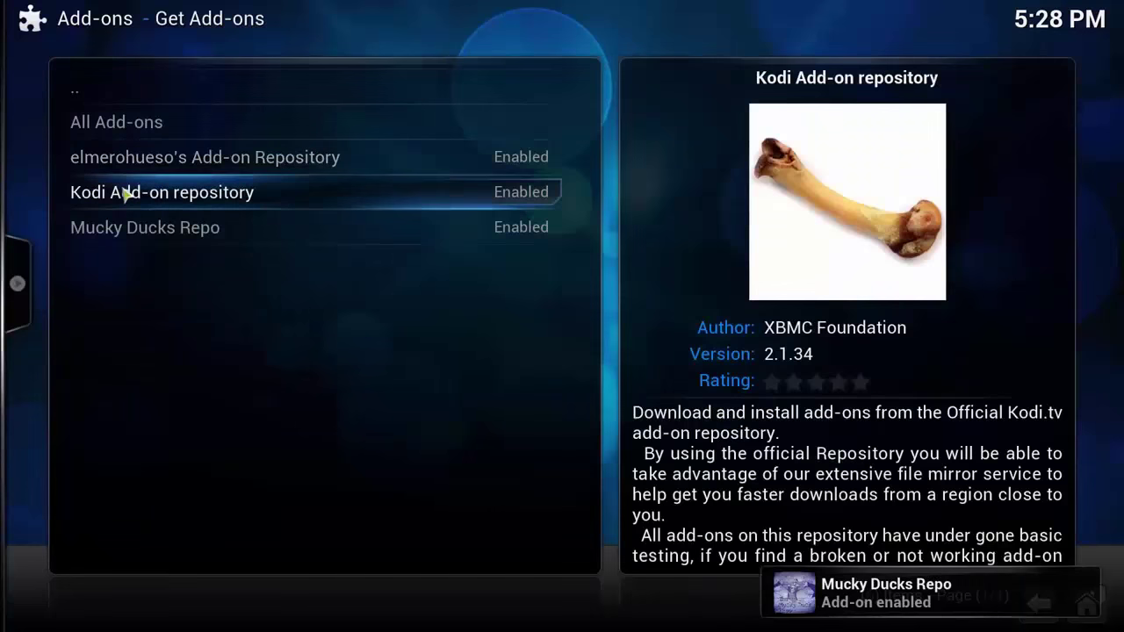
left_click(149, 227)
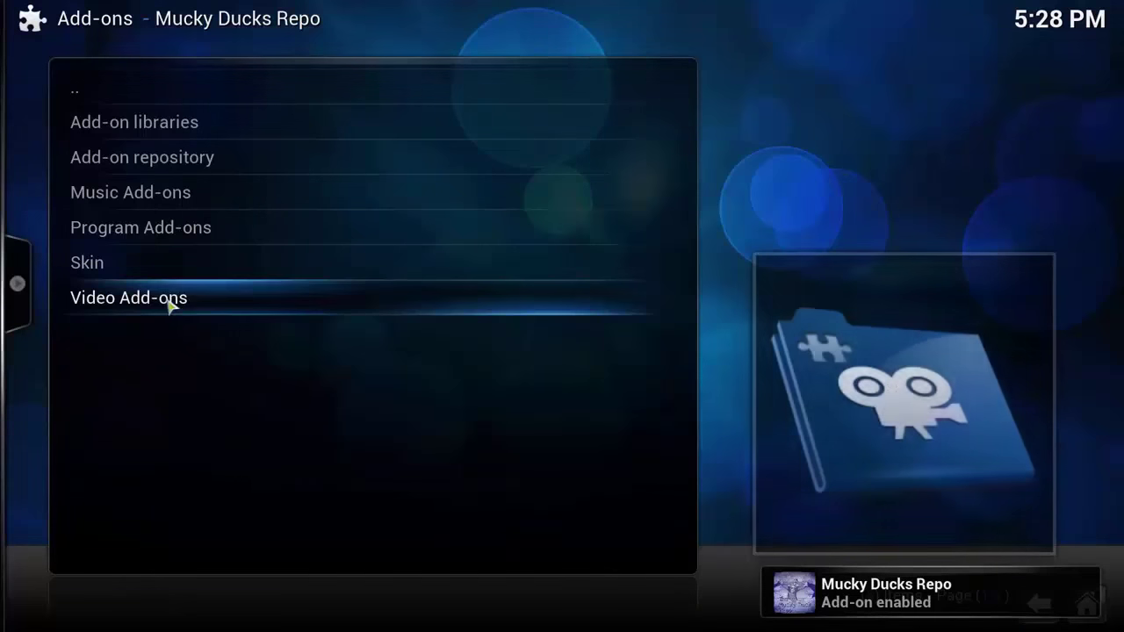
left_click(166, 298)
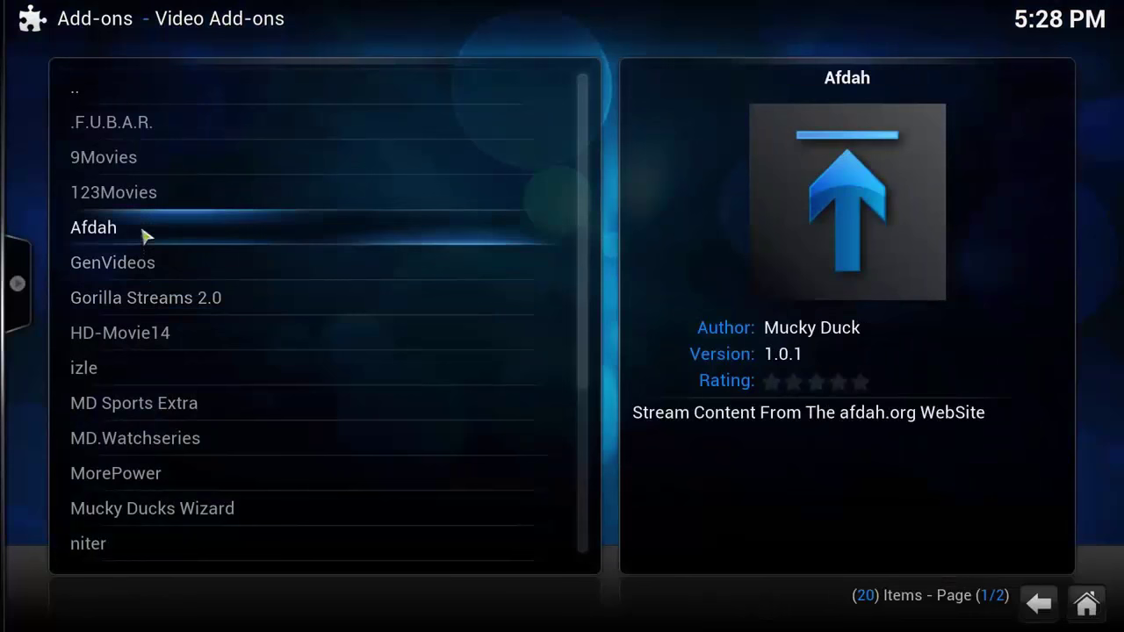
left_click(141, 156)
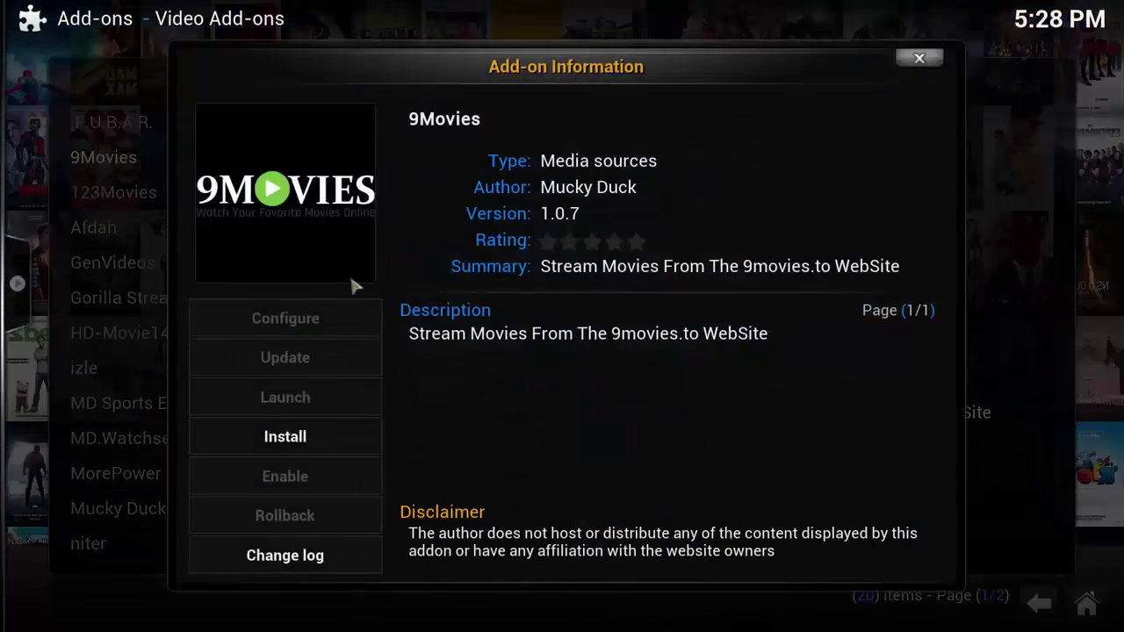
left_click(316, 440)
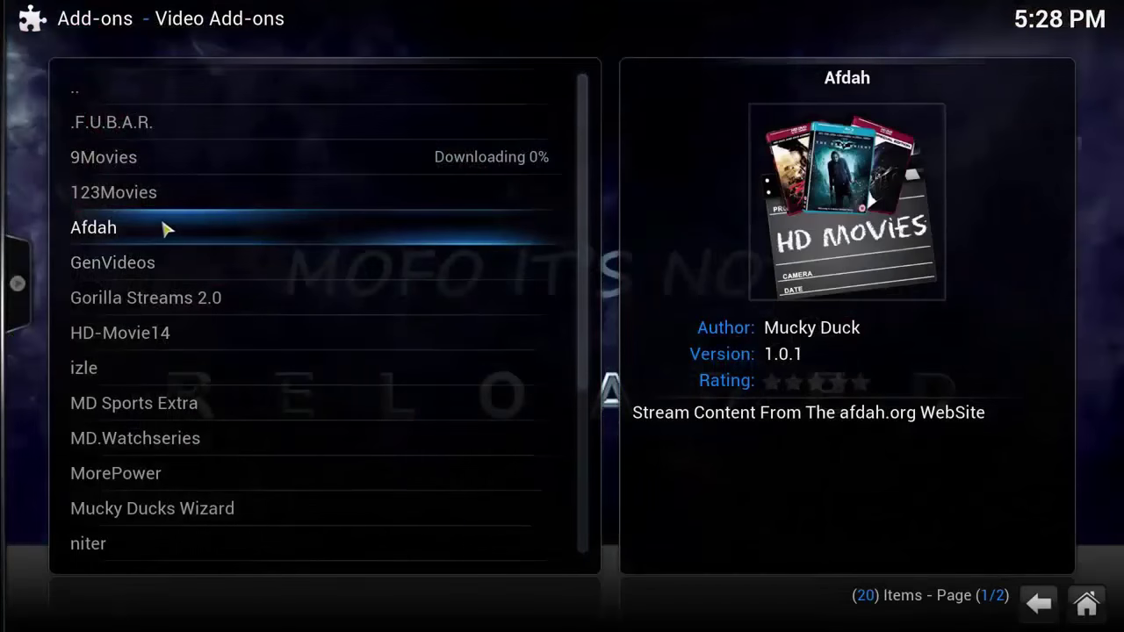
Install the Afdah, GenVideos and izle video add-ons from the repository's list
left_click(167, 228)
left_click(271, 433)
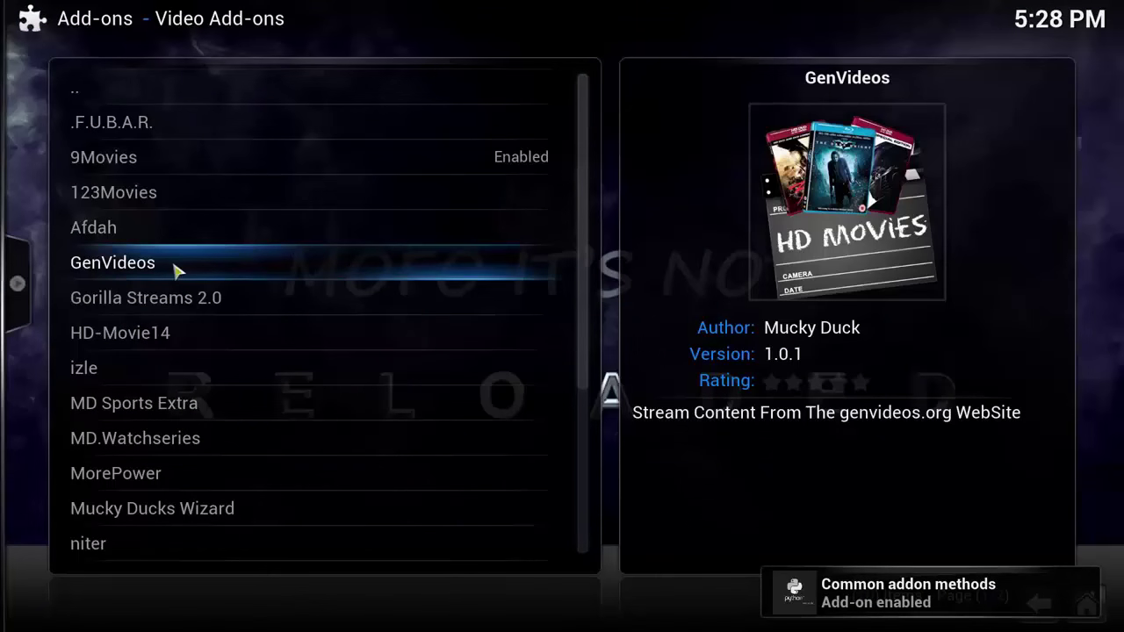
left_click(174, 272)
left_click(292, 439)
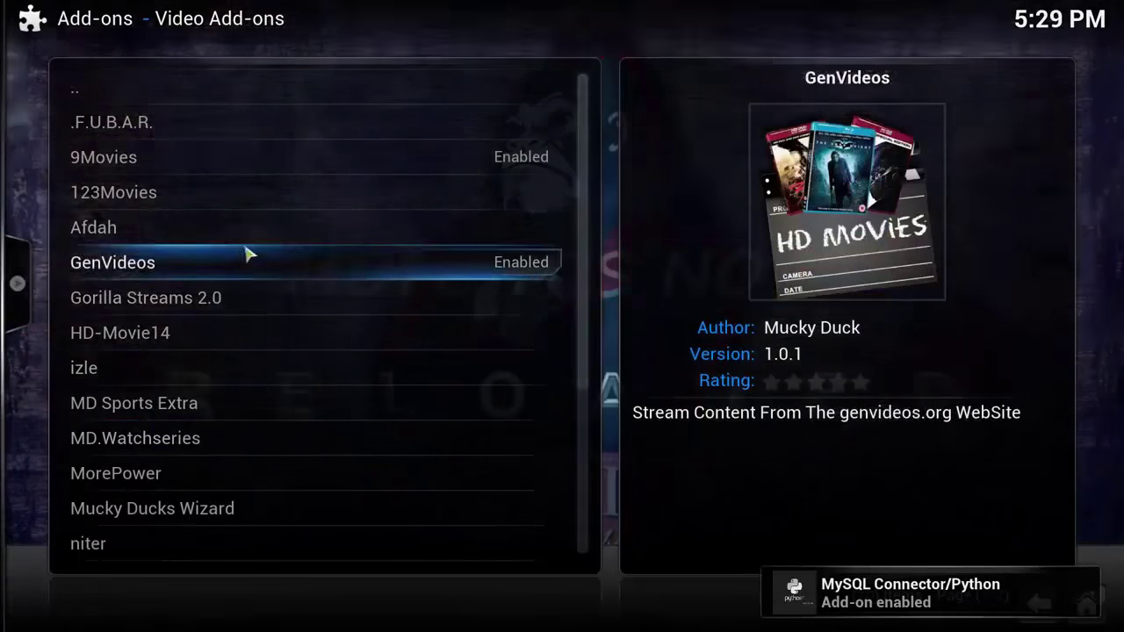
left_click(237, 228)
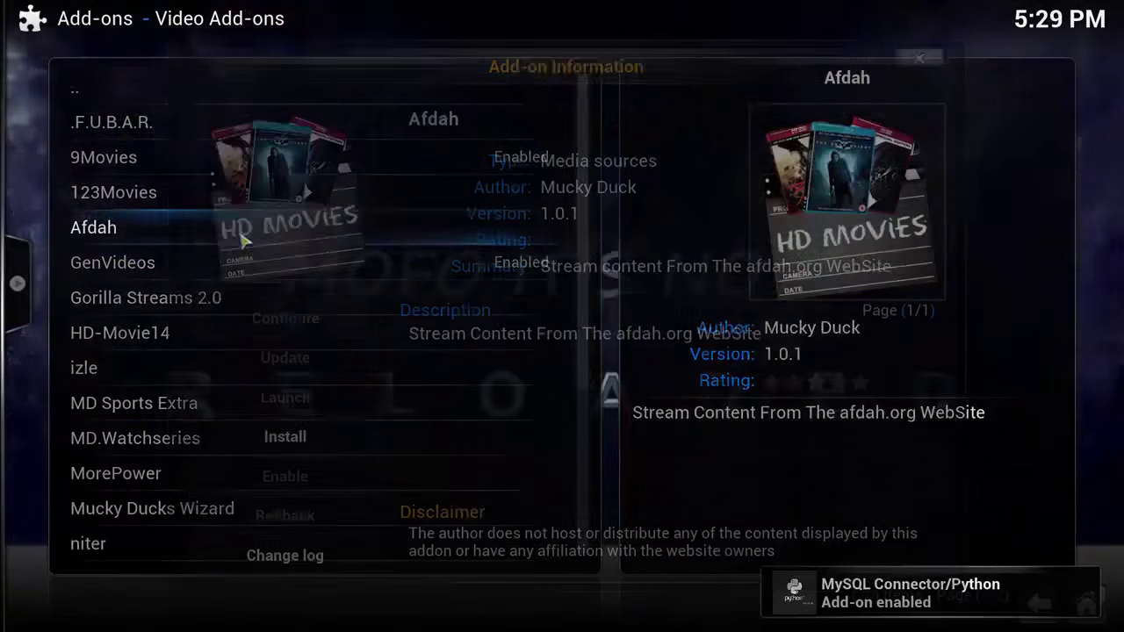
left_click(304, 436)
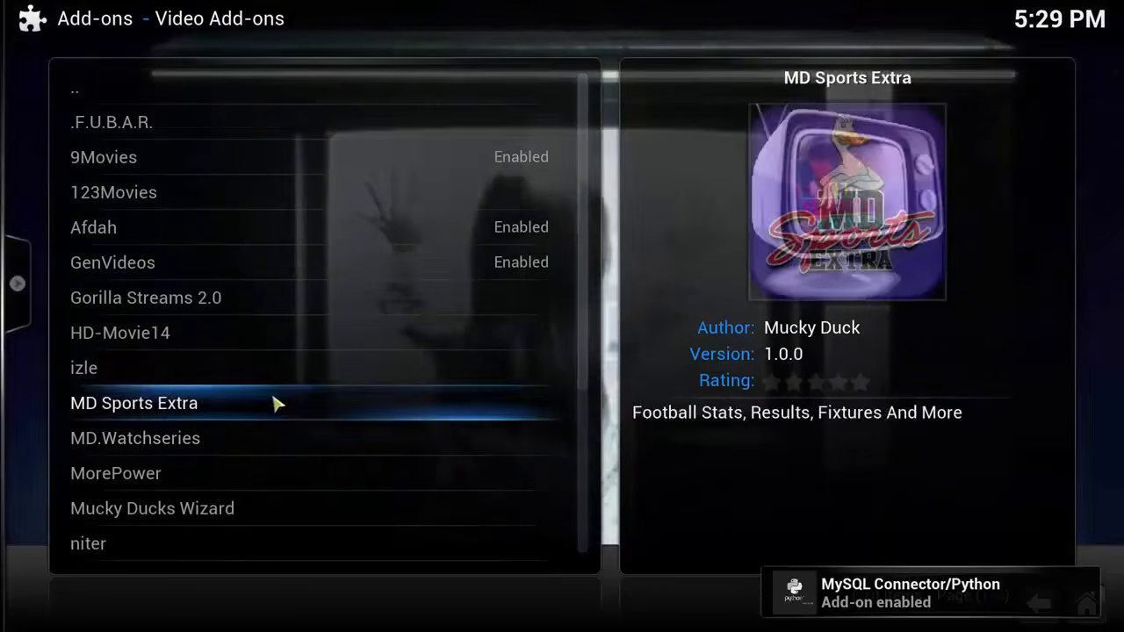
left_click(259, 376)
left_click(321, 434)
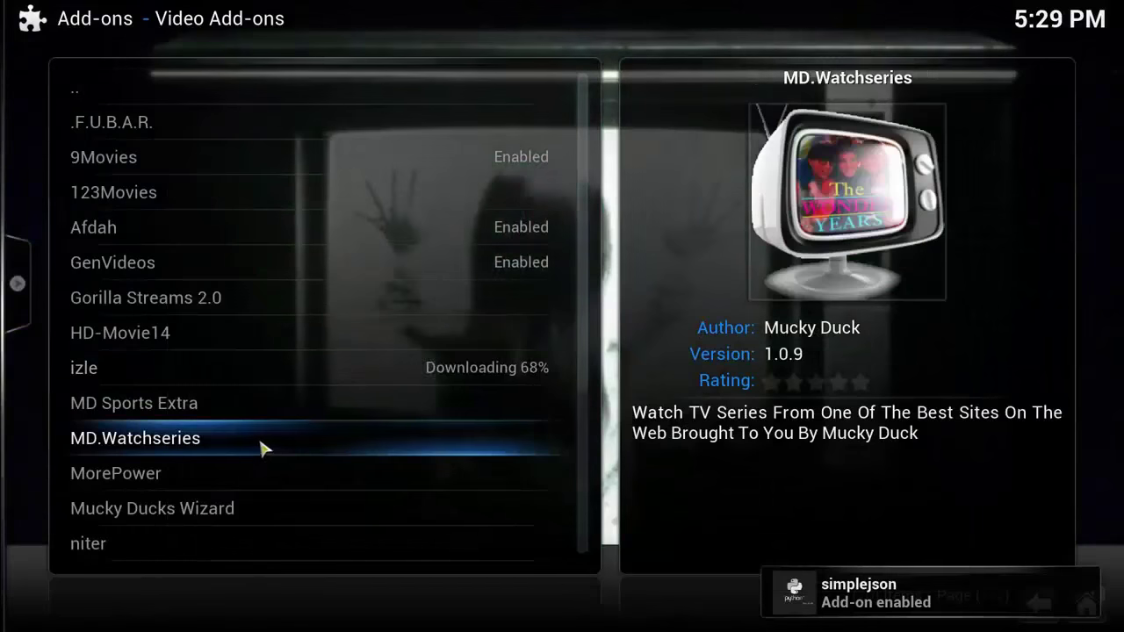
Install the Watch32HD, Watch TV Series and PubFilm video add-ons from the repository's list
scroll(275, 465, "down", 5)
scroll(274, 465, "down", 5)
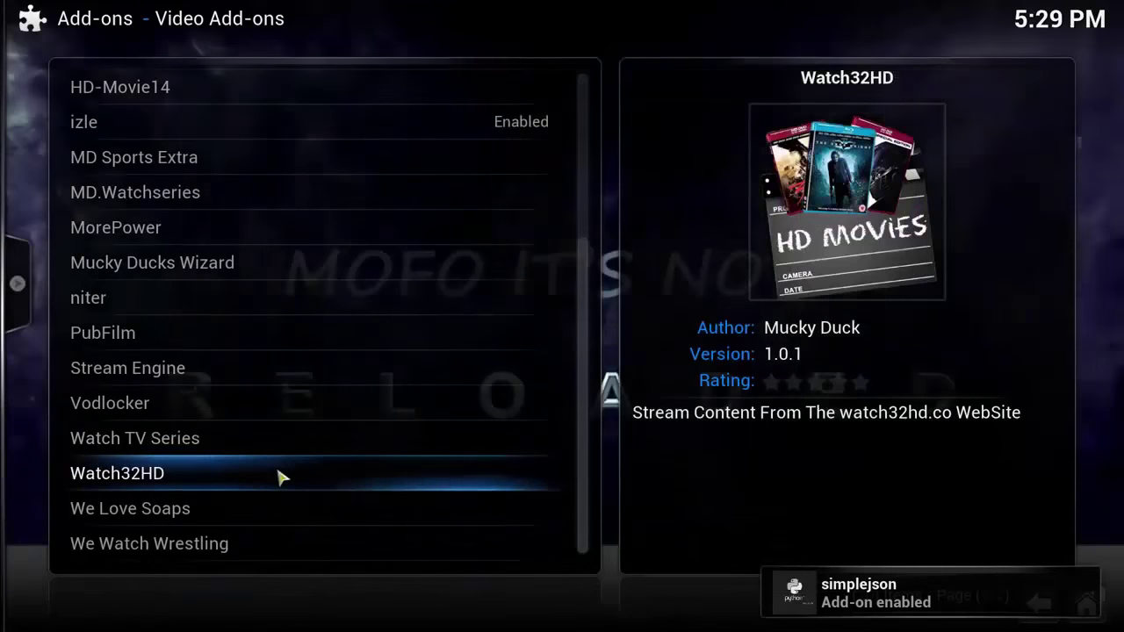
left_click(281, 464)
left_click(281, 441)
left_click(228, 444)
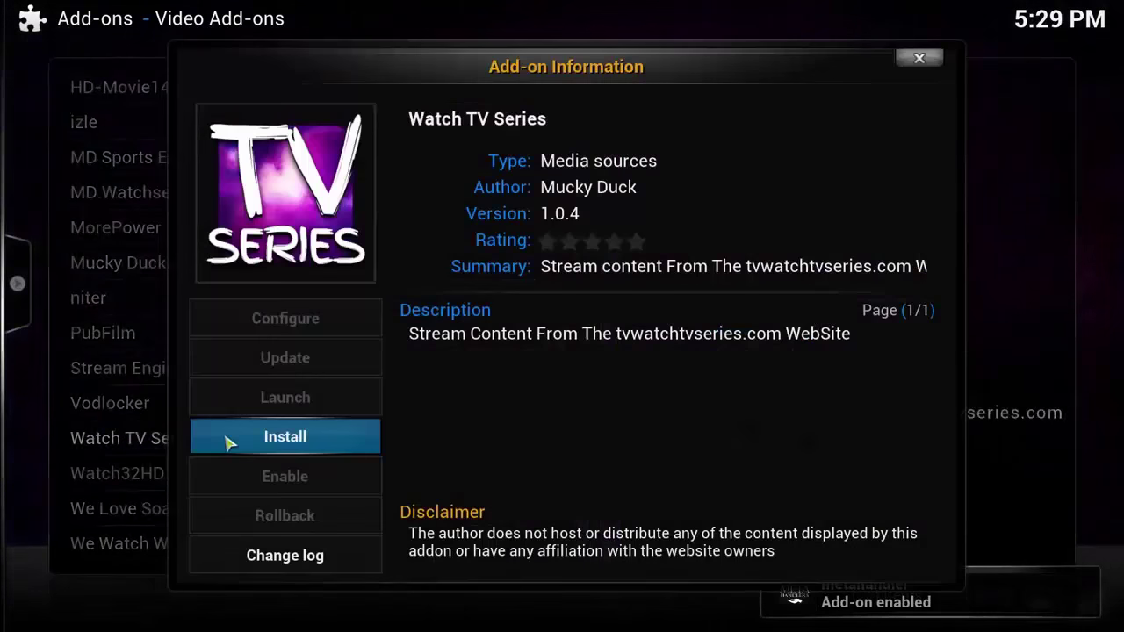
left_click(285, 439)
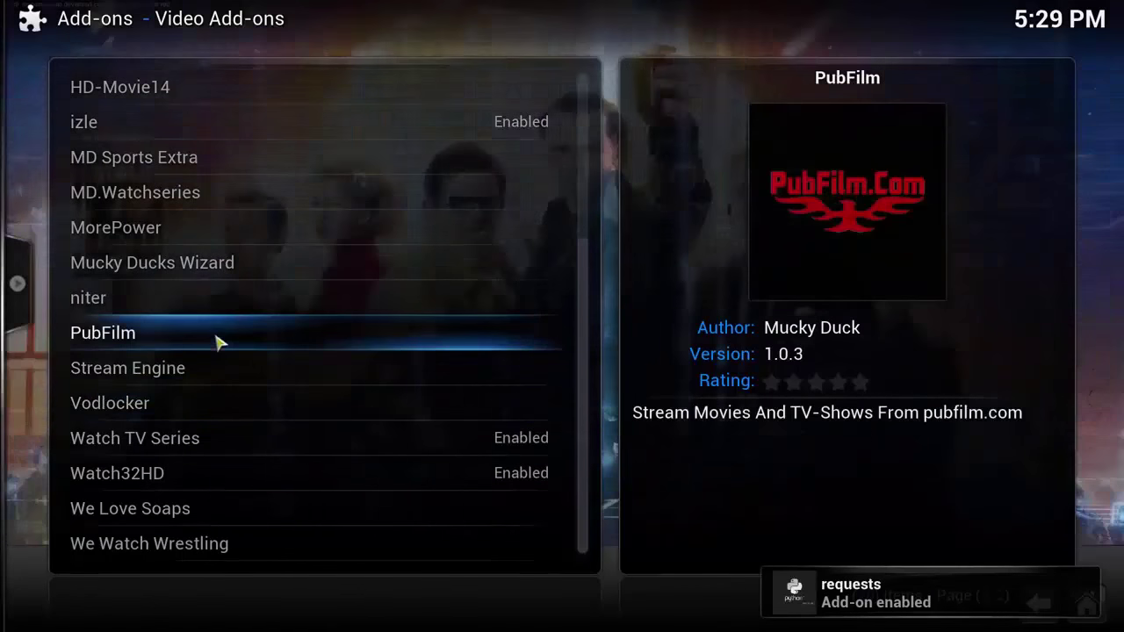
left_click(221, 336)
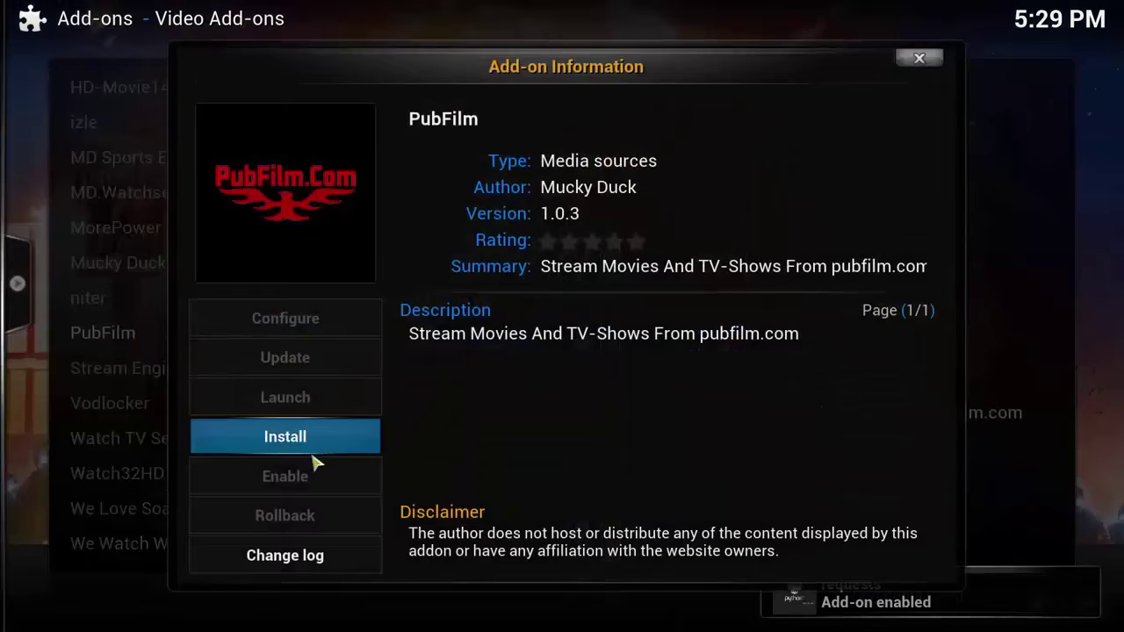
left_click(306, 444)
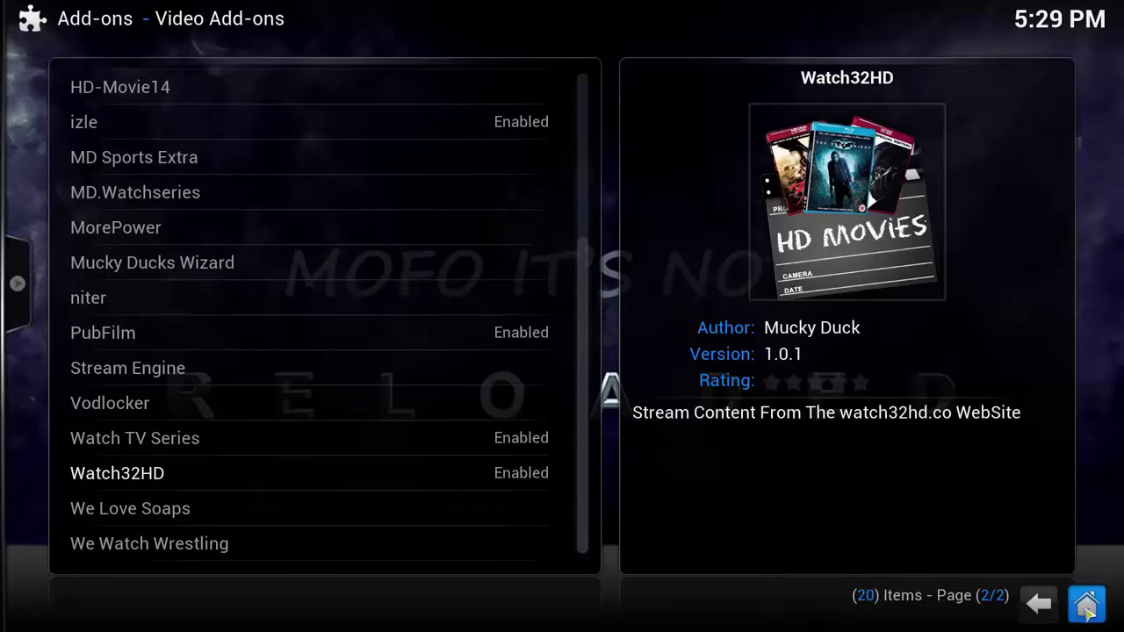
Leave the repository and the add-on browser and go back to the main Settings screen
left_click(1038, 604)
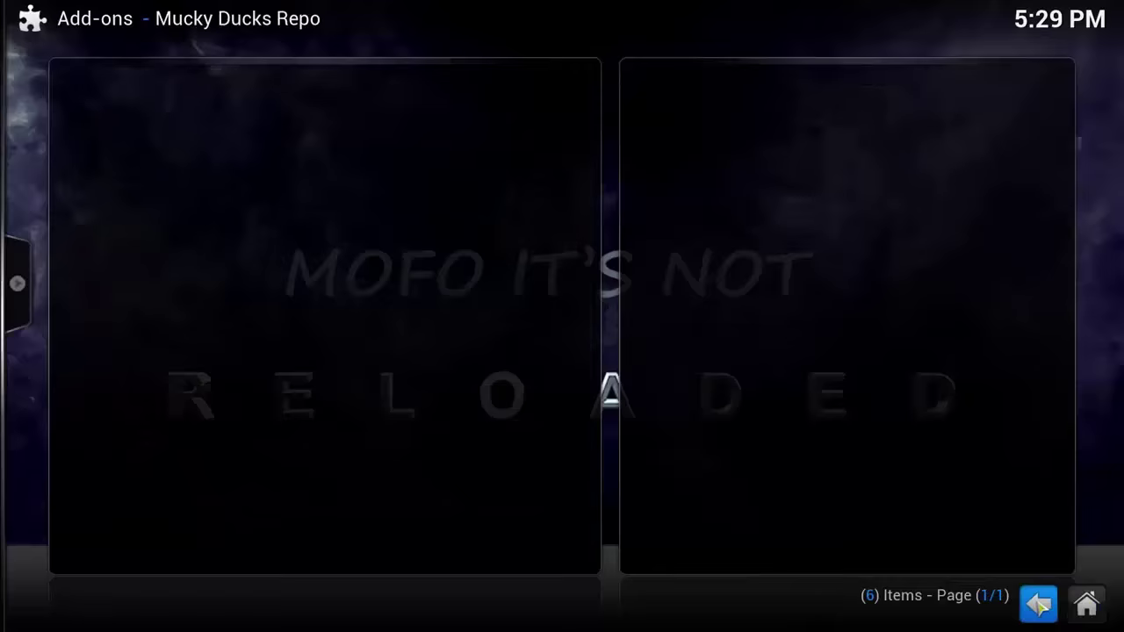
left_click(1039, 604)
left_click(1038, 604)
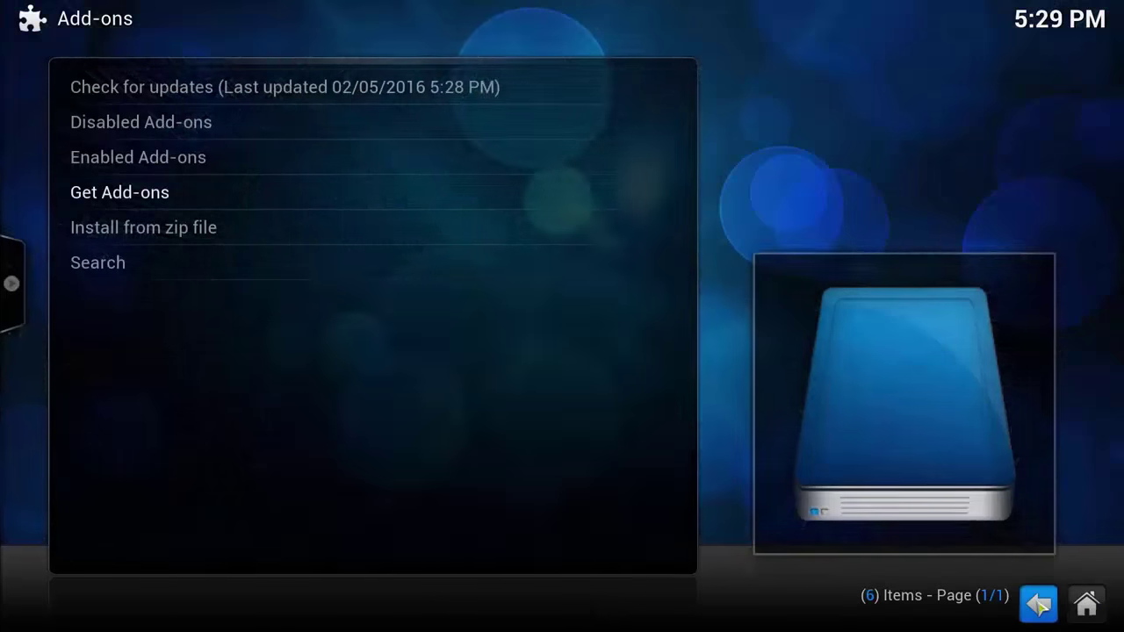
left_click(1038, 604)
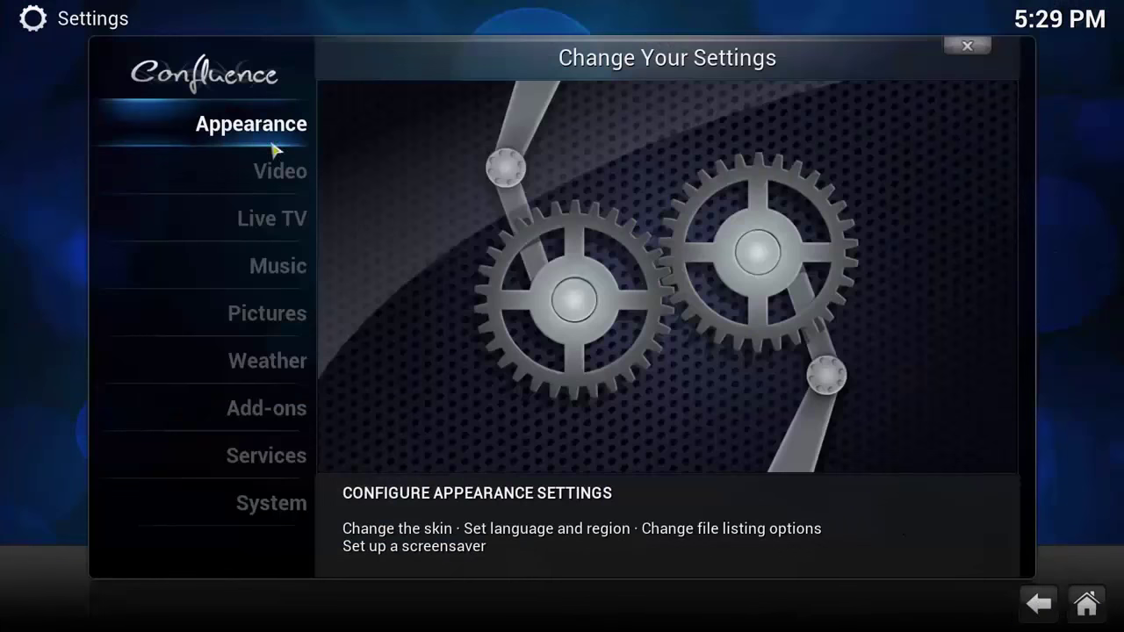
Reopen Settings by way of the home screen and open the skin's add-on shortcut settings under Appearance
left_click(1087, 604)
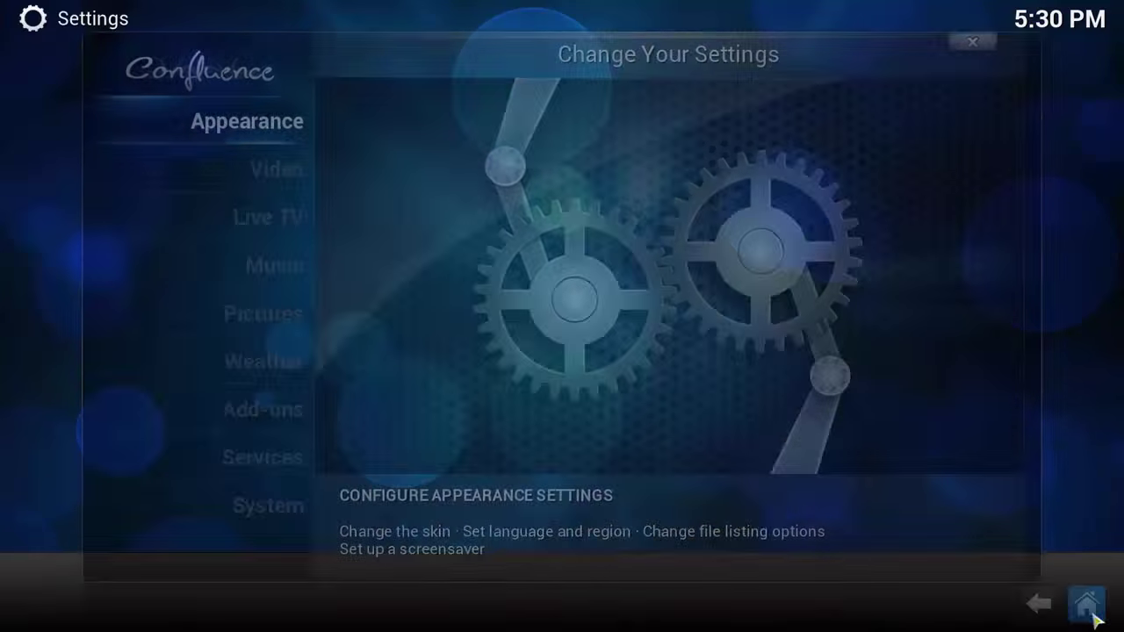
left_click(812, 385)
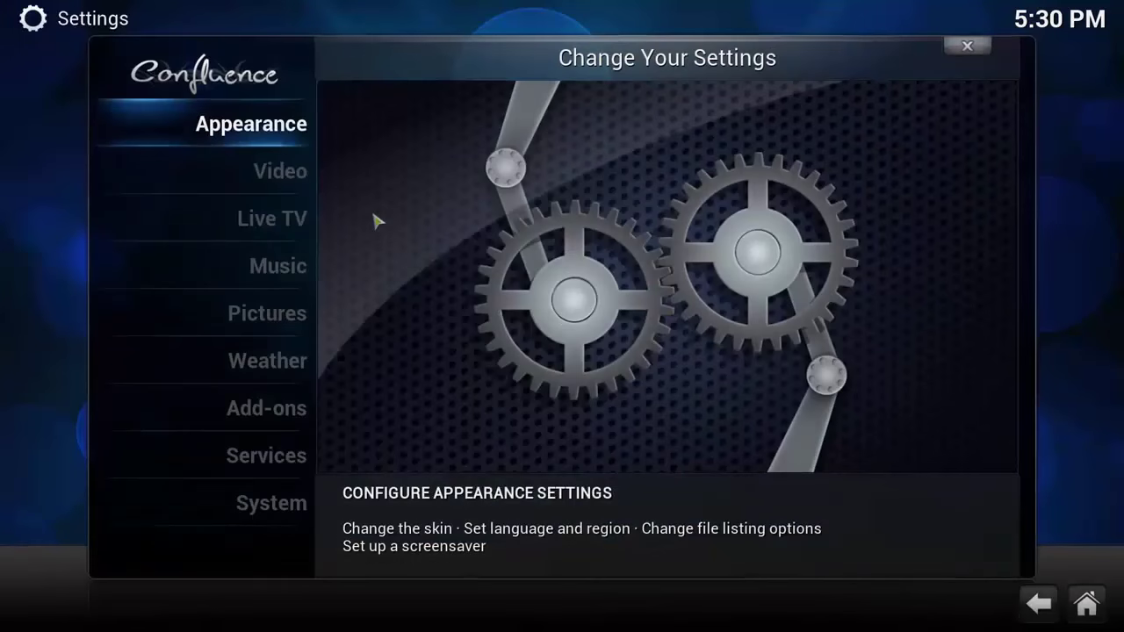
left_click(268, 123)
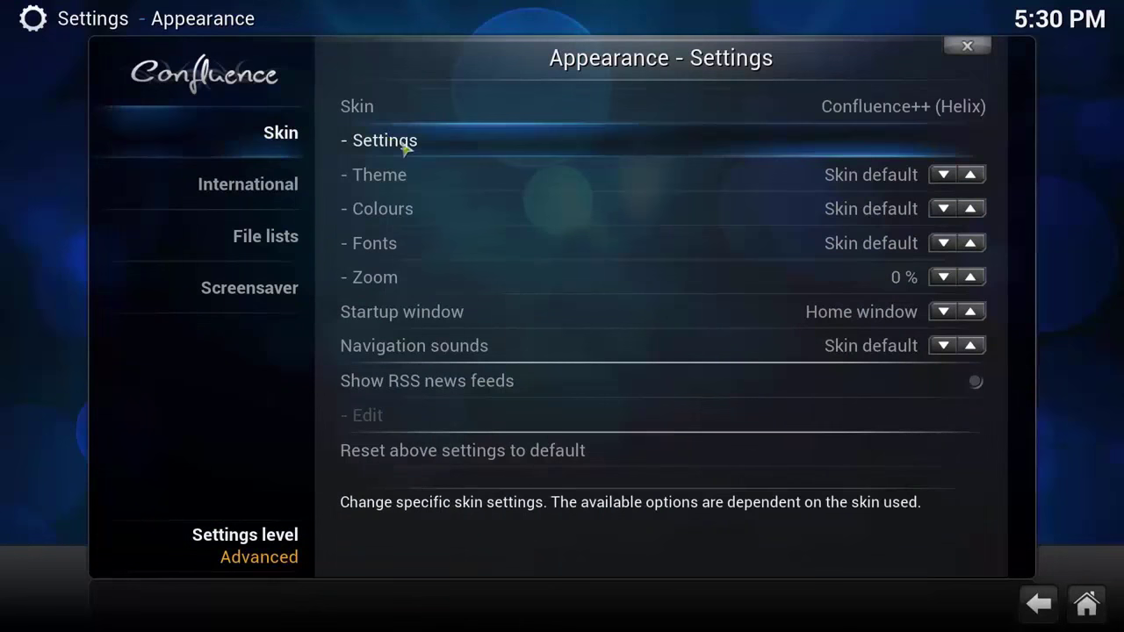
left_click(405, 149)
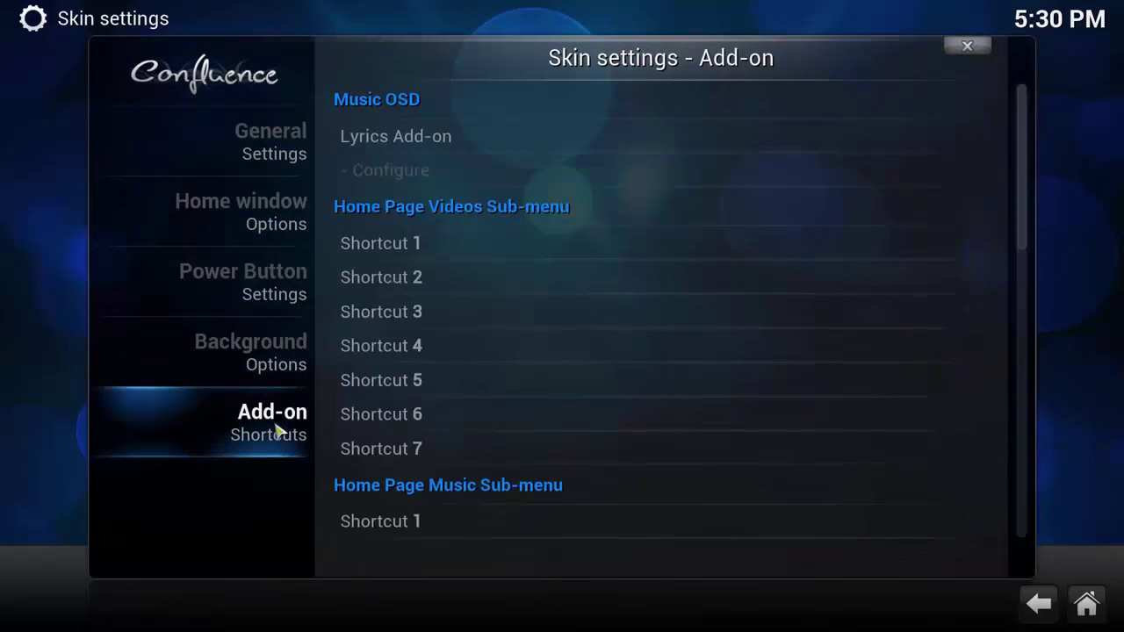
Try to assign the 9Movies video add-on to Shortcut 1 of the home page Videos sub-menu
left_click(453, 249)
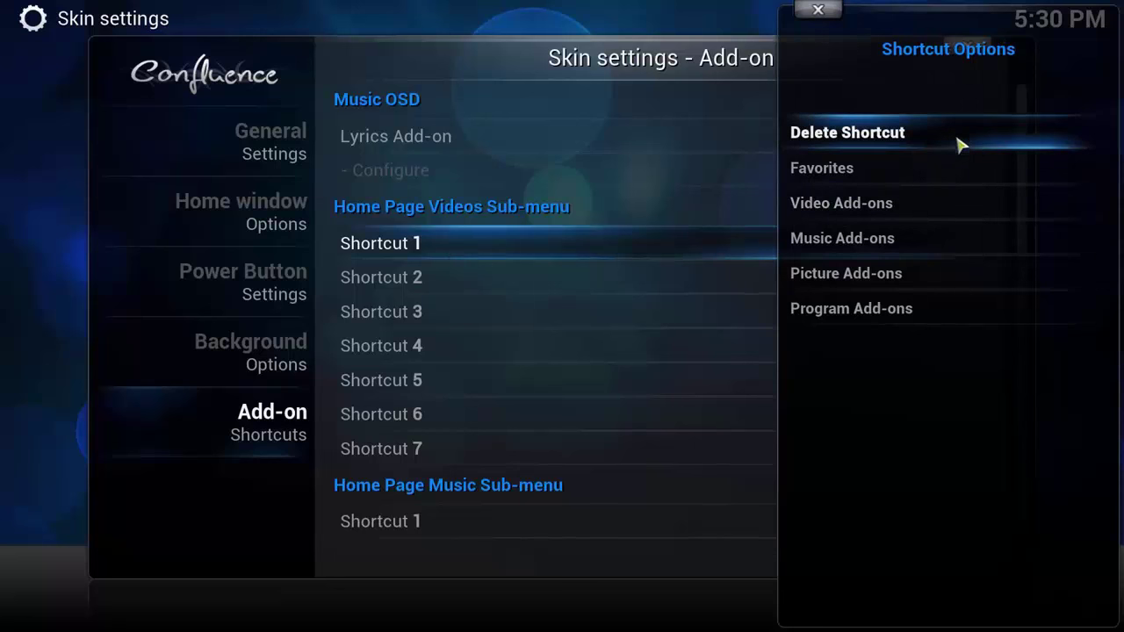
left_click(885, 211)
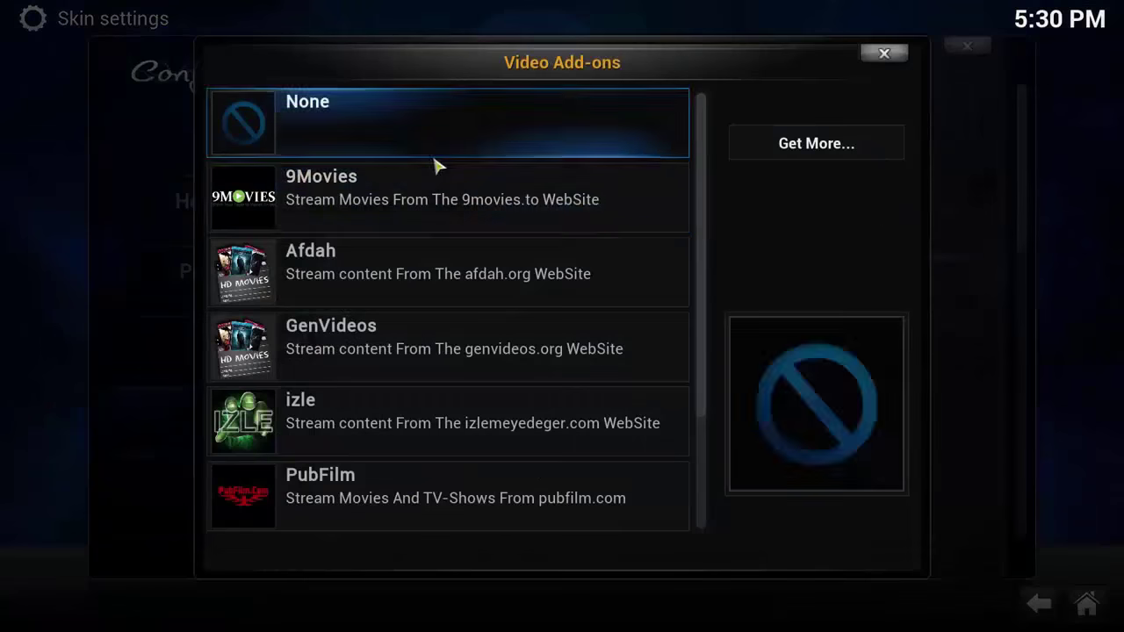
left_click(342, 199)
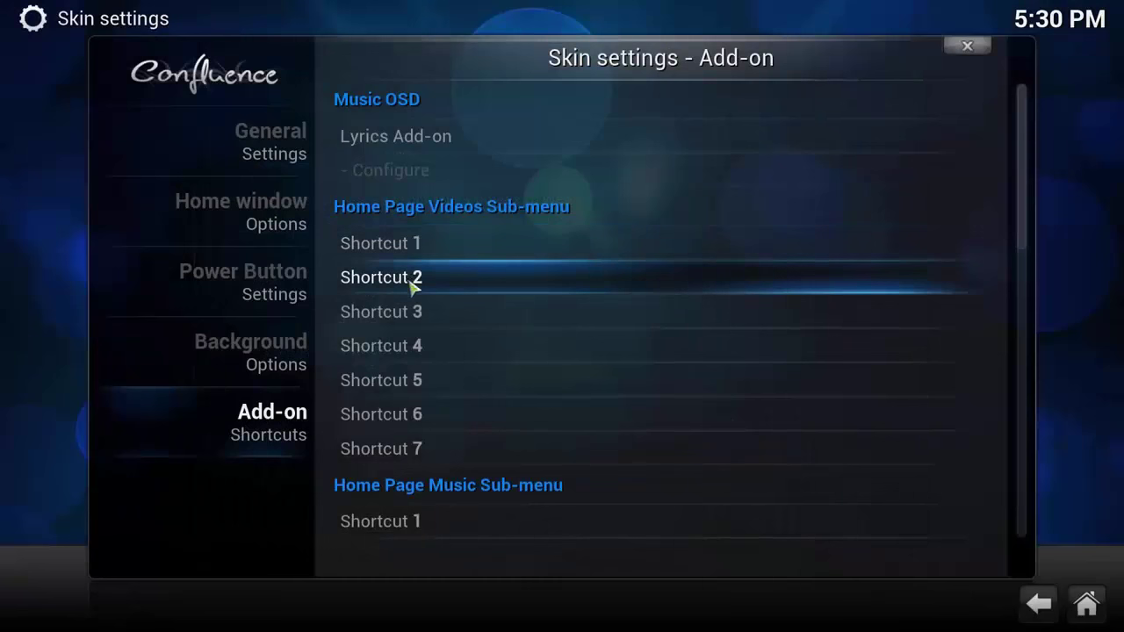
Assign the video add-ons 9Movies to Shortcut 1 and Afdah to Shortcut 2 of the home page Videos sub-menu
left_click(402, 252)
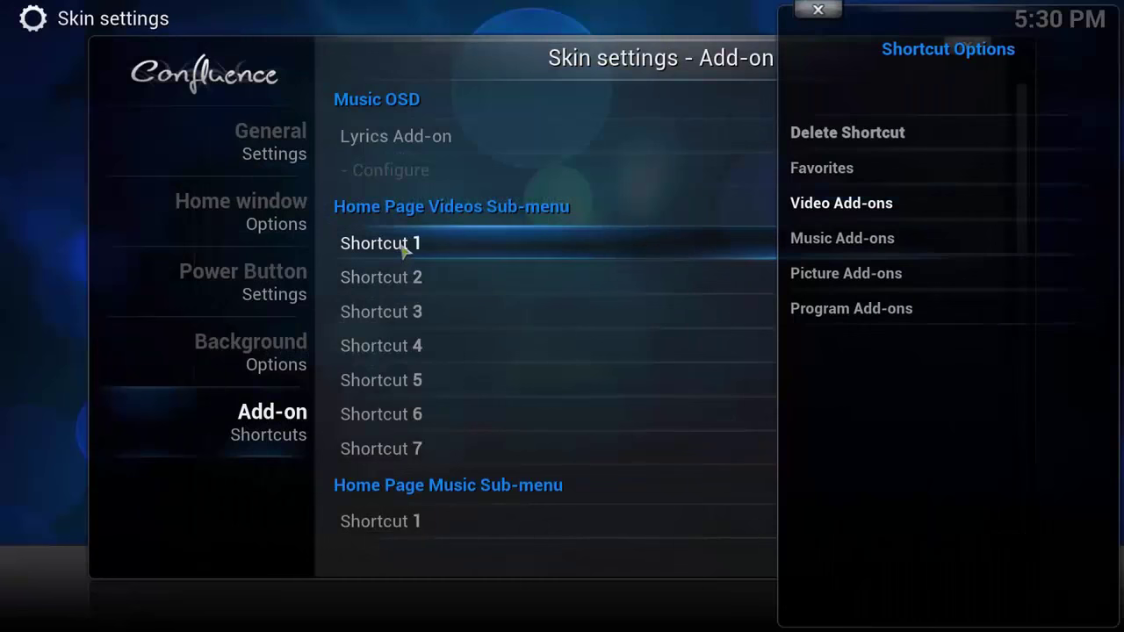
left_click(838, 204)
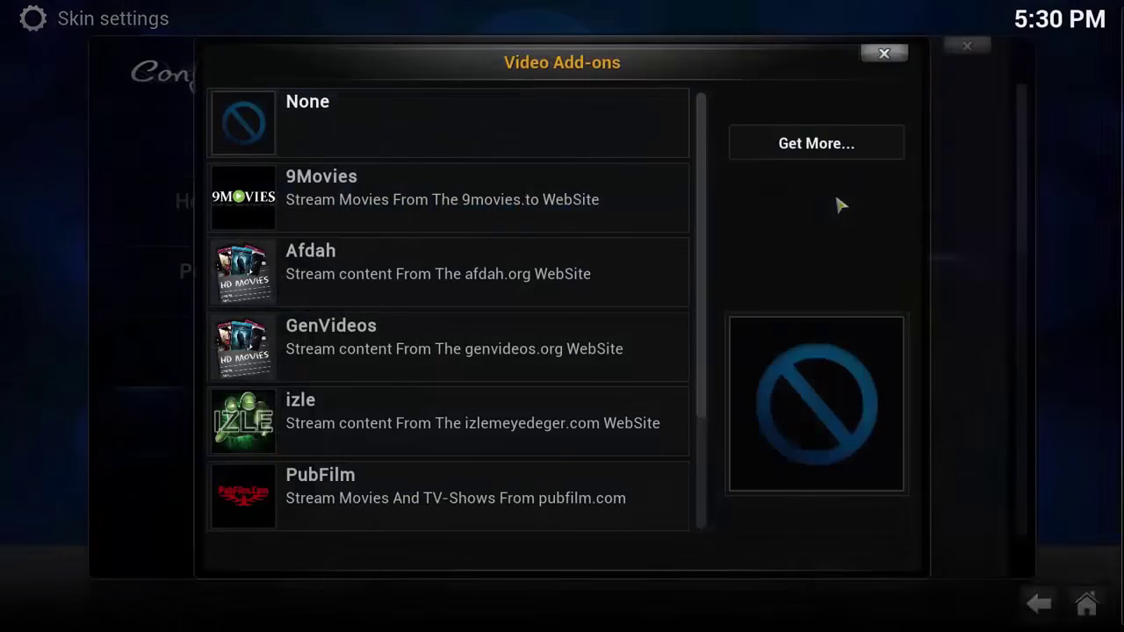
left_click(402, 205)
left_click(435, 283)
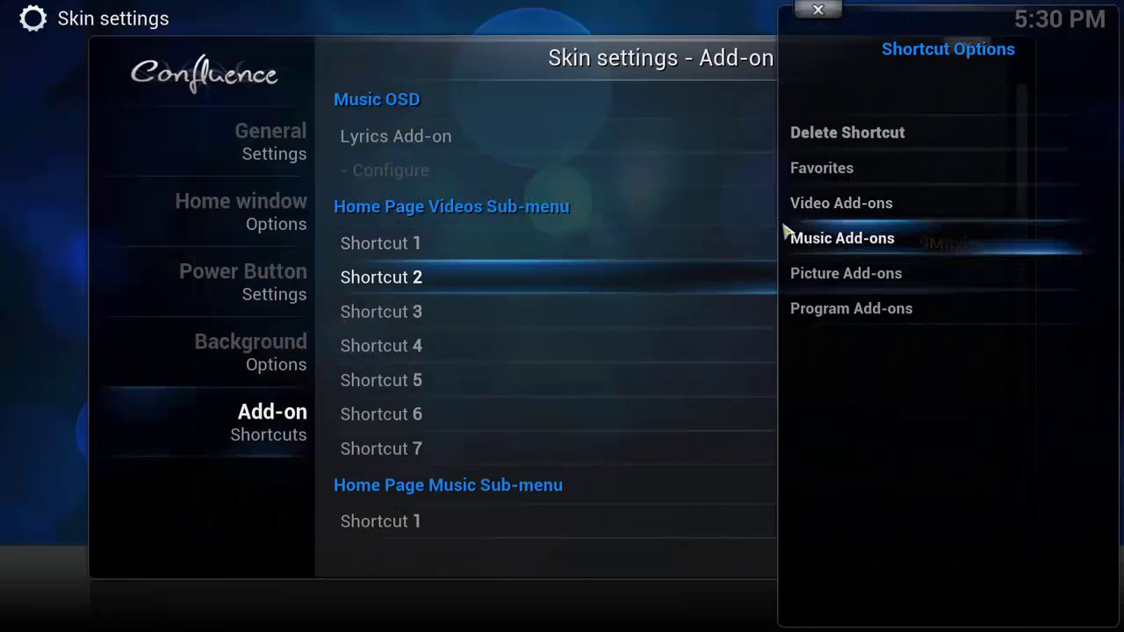
left_click(839, 207)
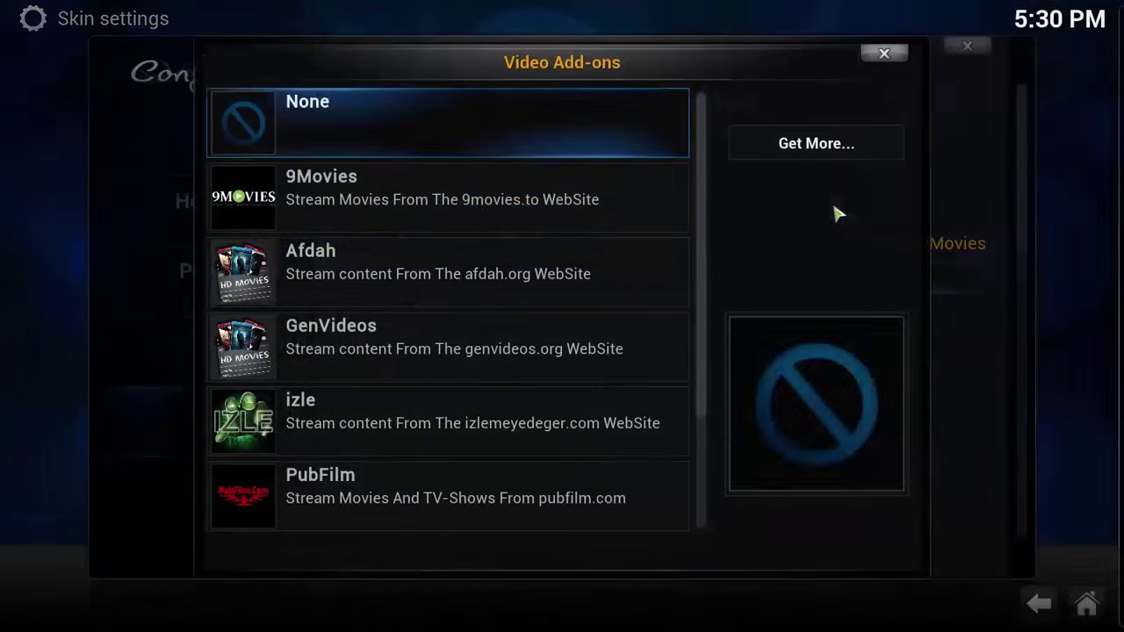
left_click(352, 276)
Assign the video add-ons GenVideos to Shortcut 3 and izle to Shortcut 5 of the home page Videos sub-menu
left_click(374, 314)
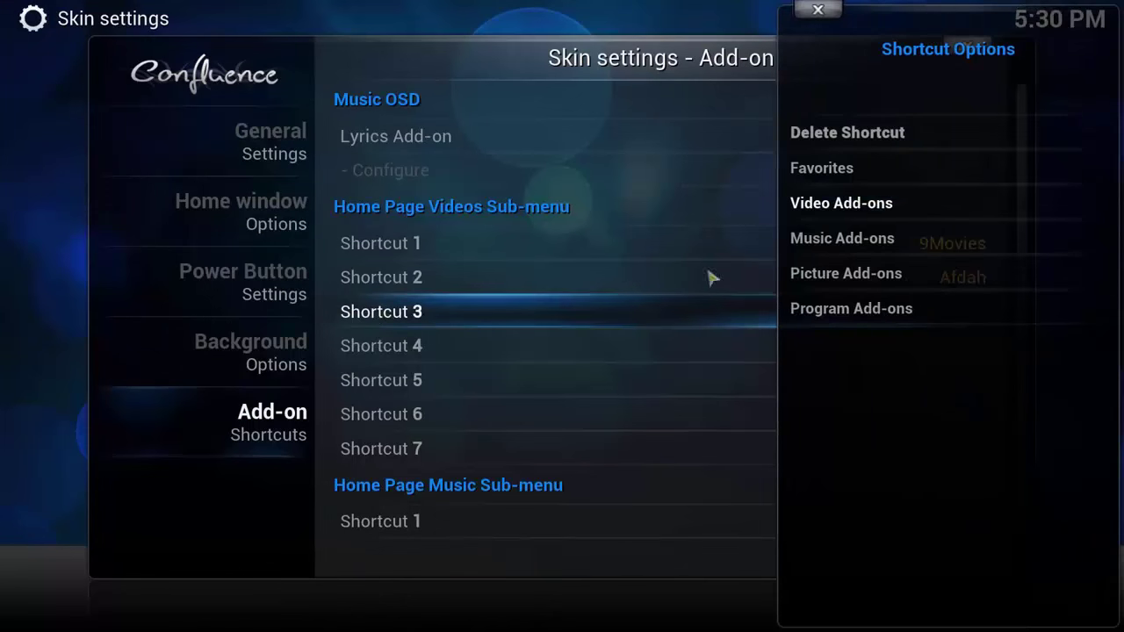
left_click(835, 211)
left_click(374, 350)
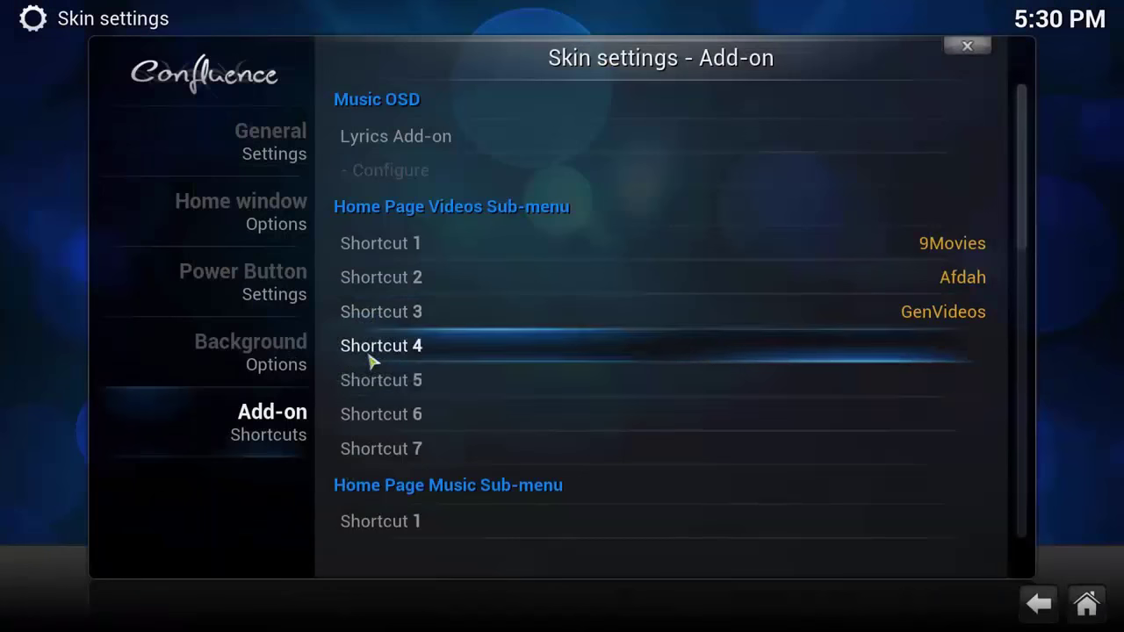
left_click(431, 378)
left_click(834, 203)
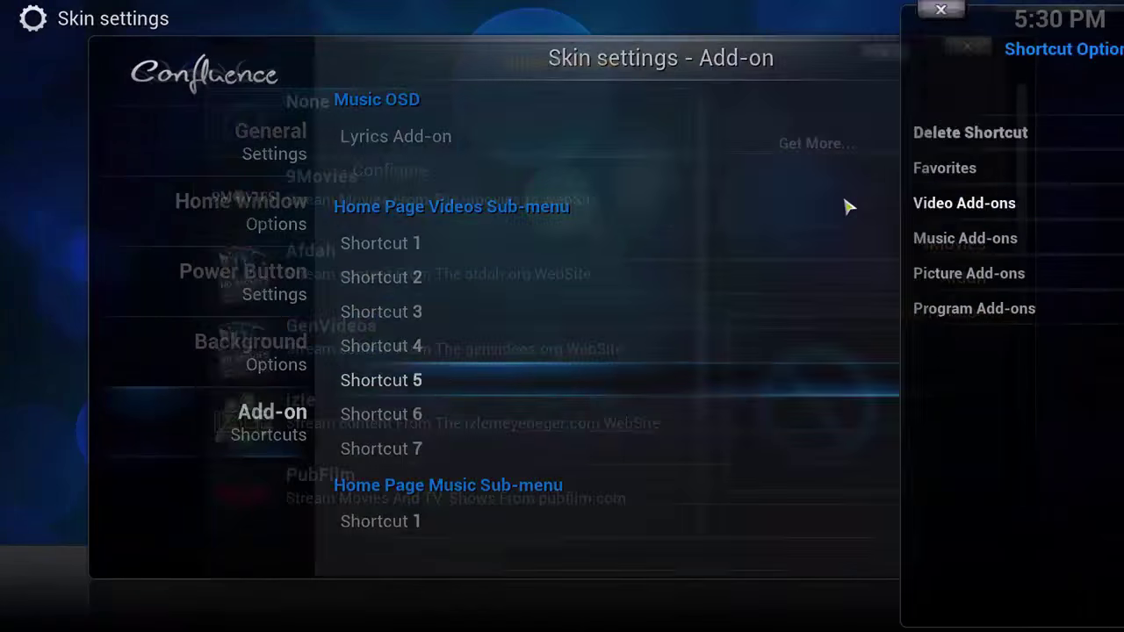
left_click(443, 424)
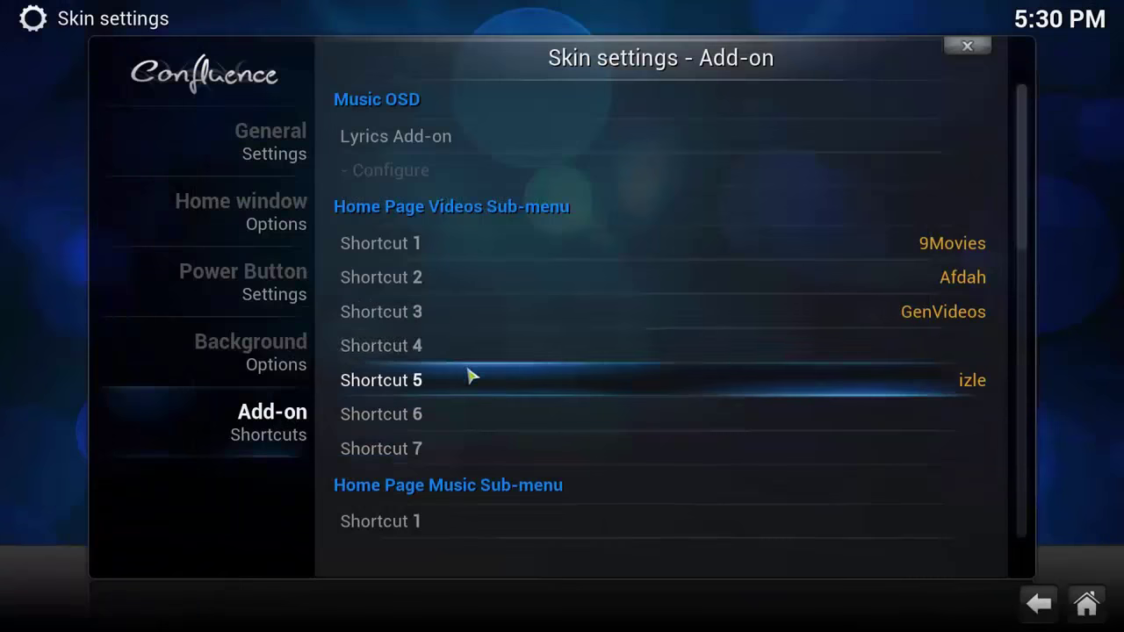
Assign the video add-ons PubFilm to Shortcut 4 and Watch TV Series to Shortcut 6 of the Videos sub-menu
left_click(470, 348)
left_click(832, 214)
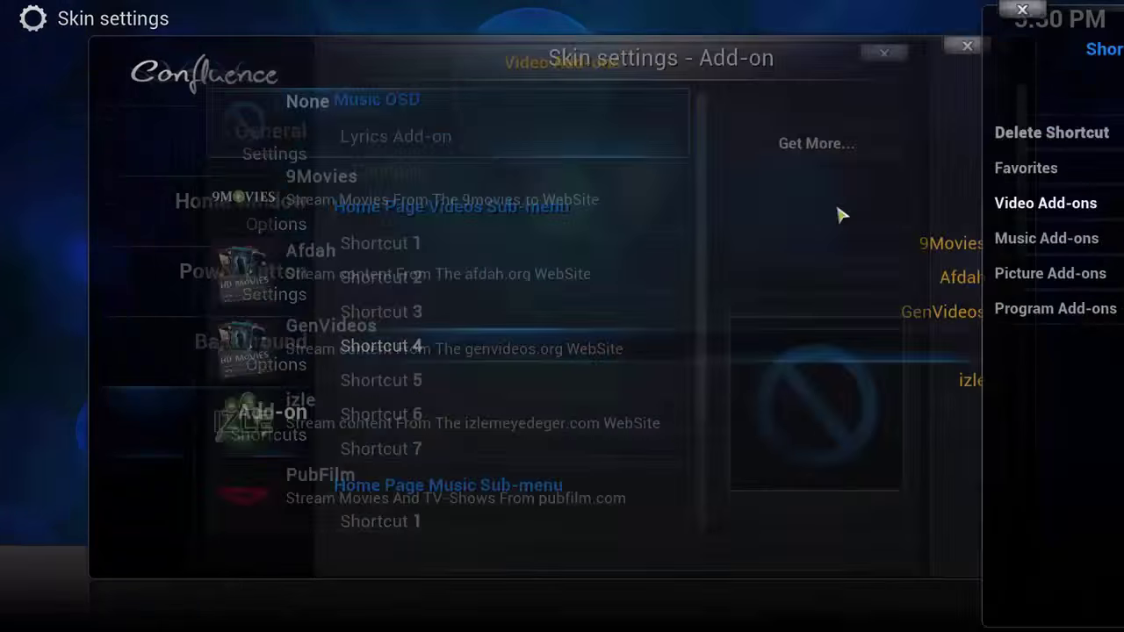
left_click(364, 488)
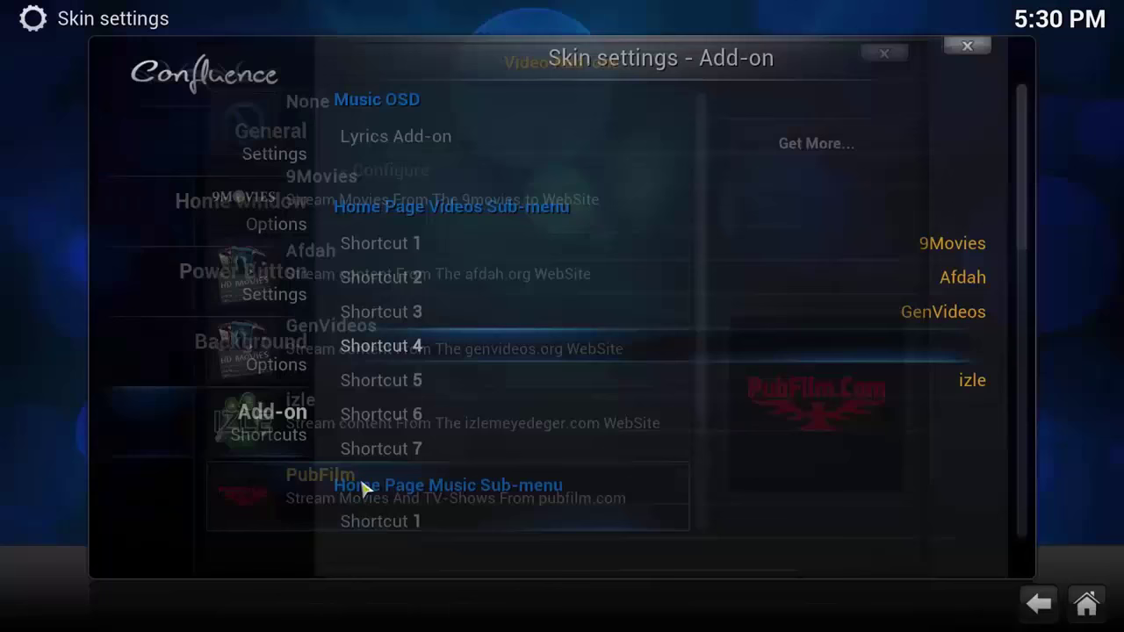
left_click(456, 413)
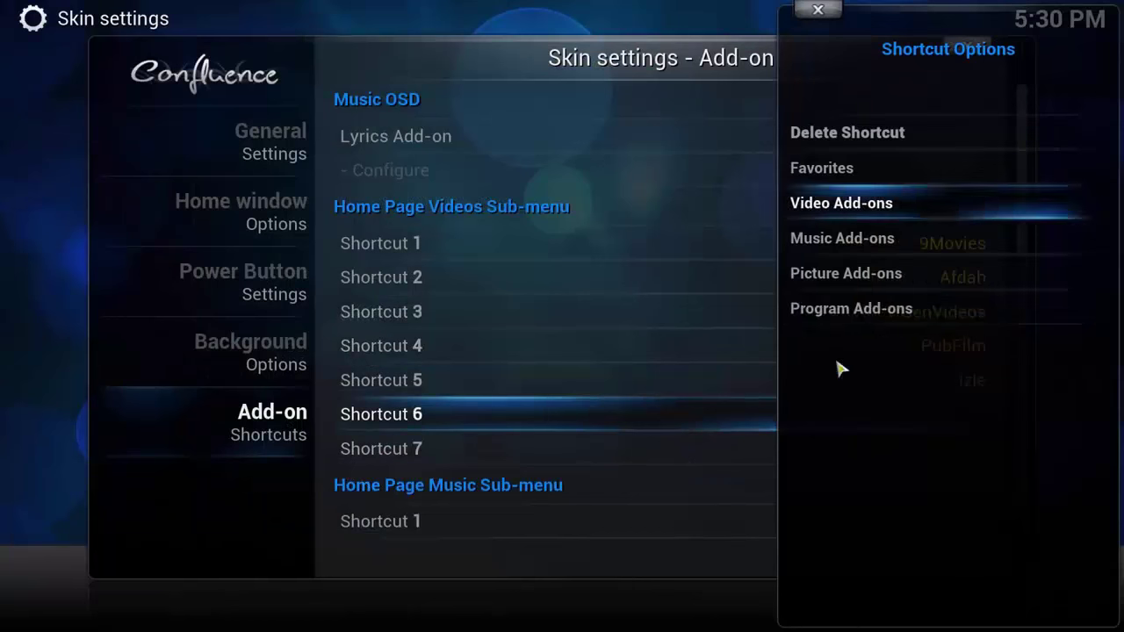
left_click(860, 204)
scroll(496, 440, "down", 1)
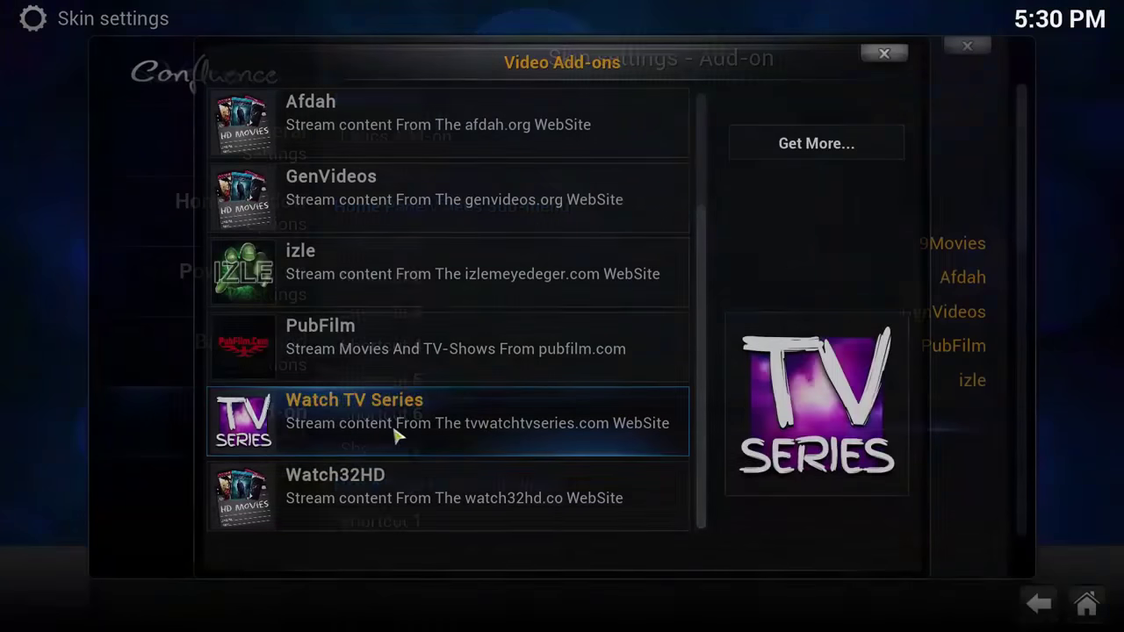
left_click(405, 445)
Assign the PubFilm video add-on to Shortcut 7 of the Videos sub-menu and return to the home screen
left_click(410, 449)
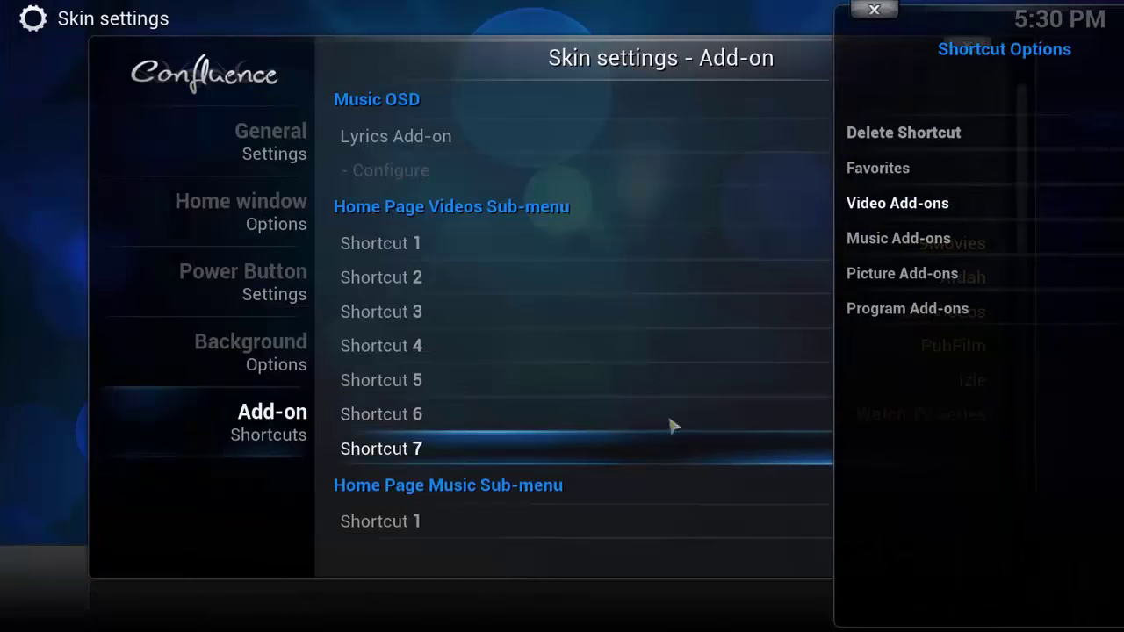
left_click(891, 208)
left_click(427, 494)
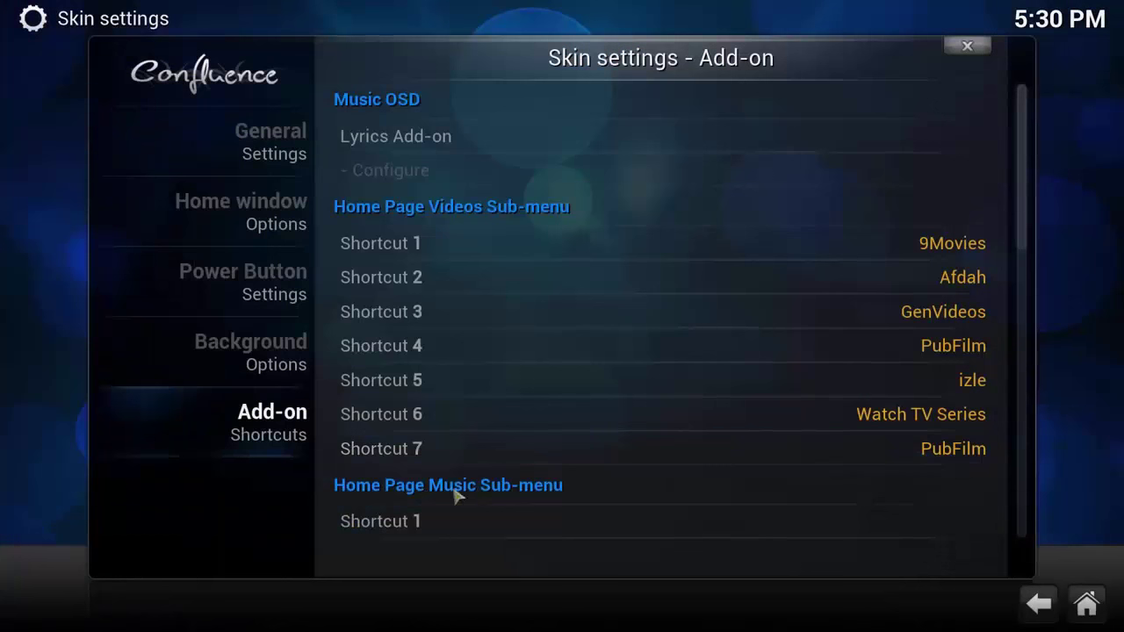
left_click(1038, 603)
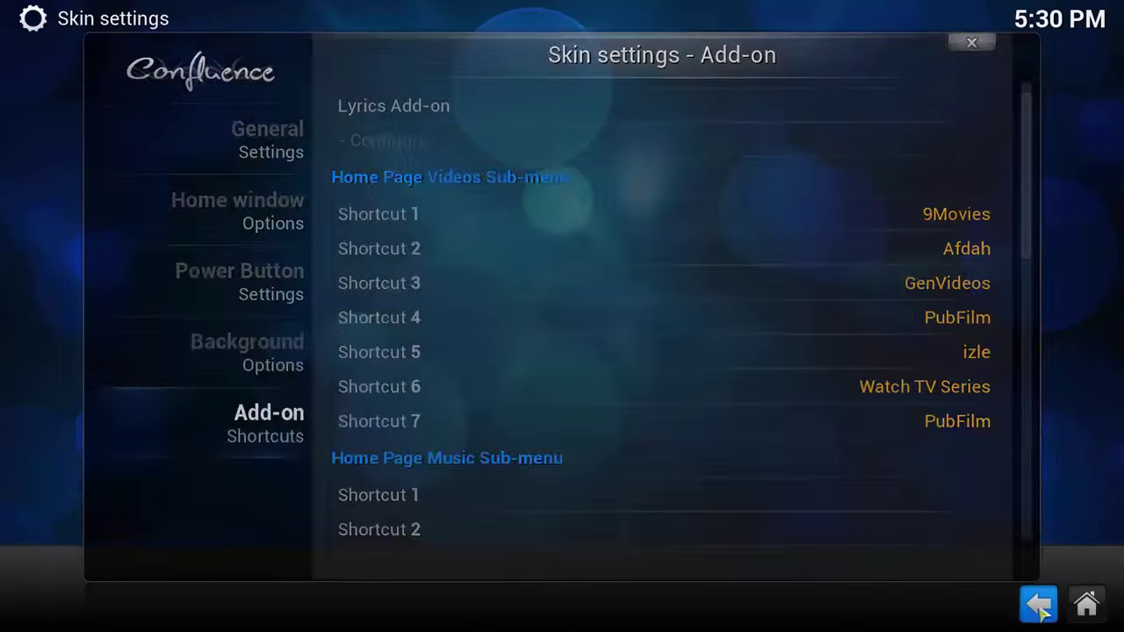
left_click(1088, 607)
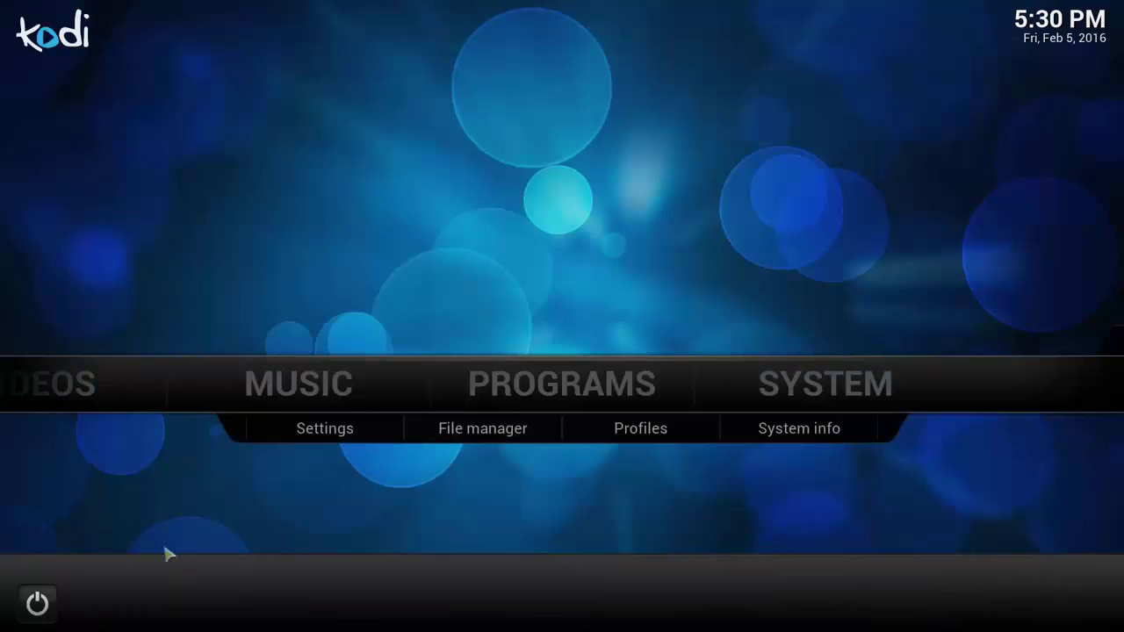
Look through the row of add-on shortcuts shown for Videos on the home screen
mouse_move(359, 391)
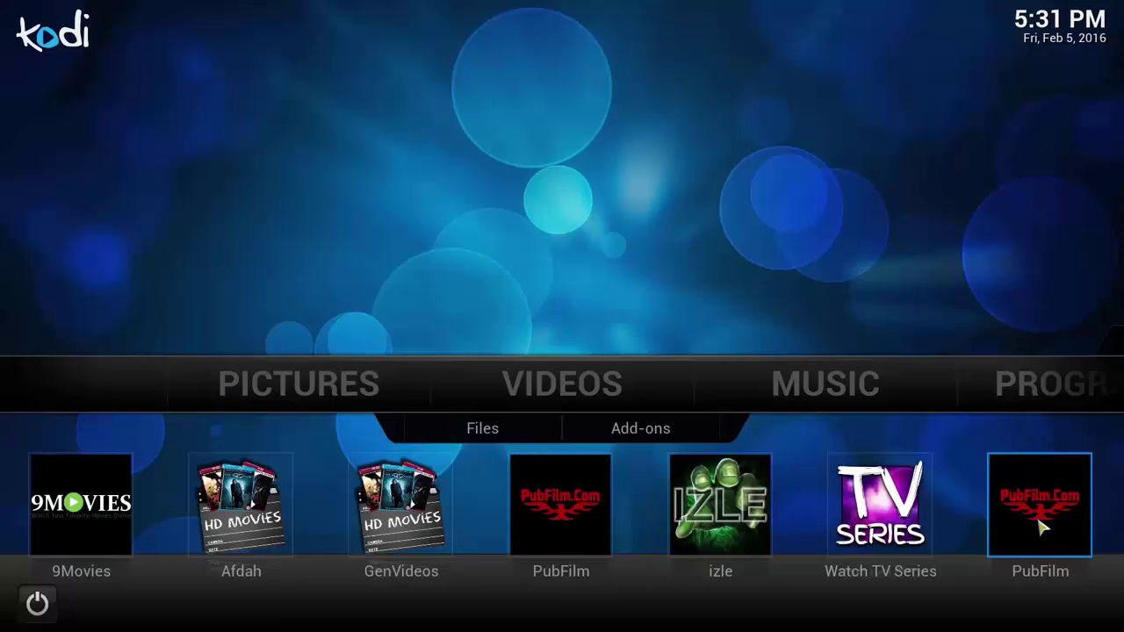
key("Right")
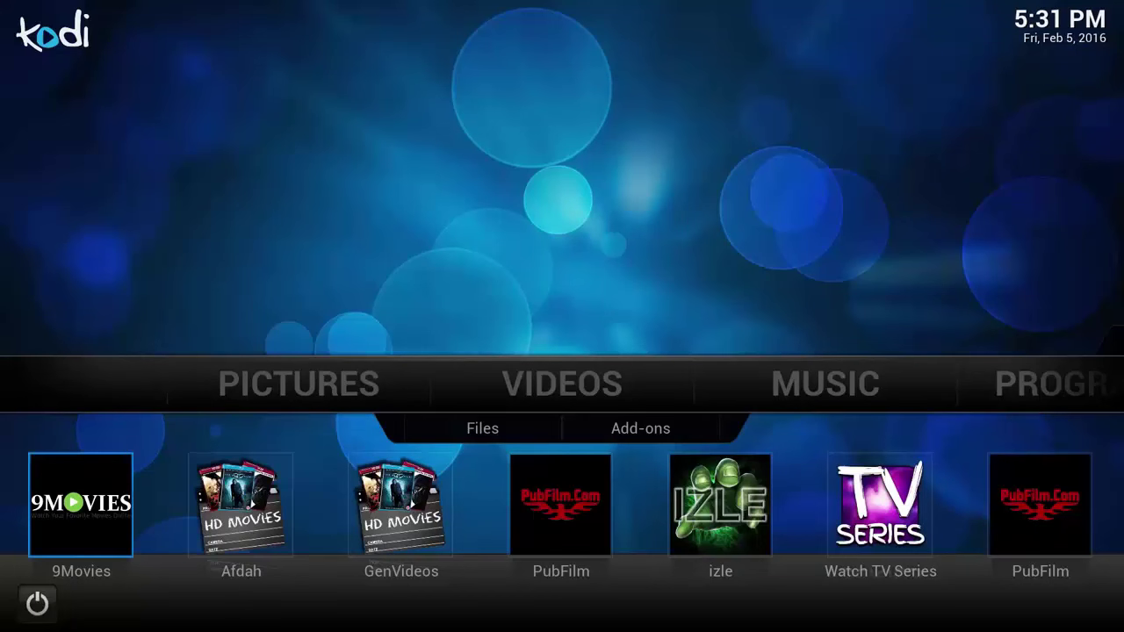
key("Right")
key("Right")
key("Right")
key("Right")
key("Right")
key("Right")
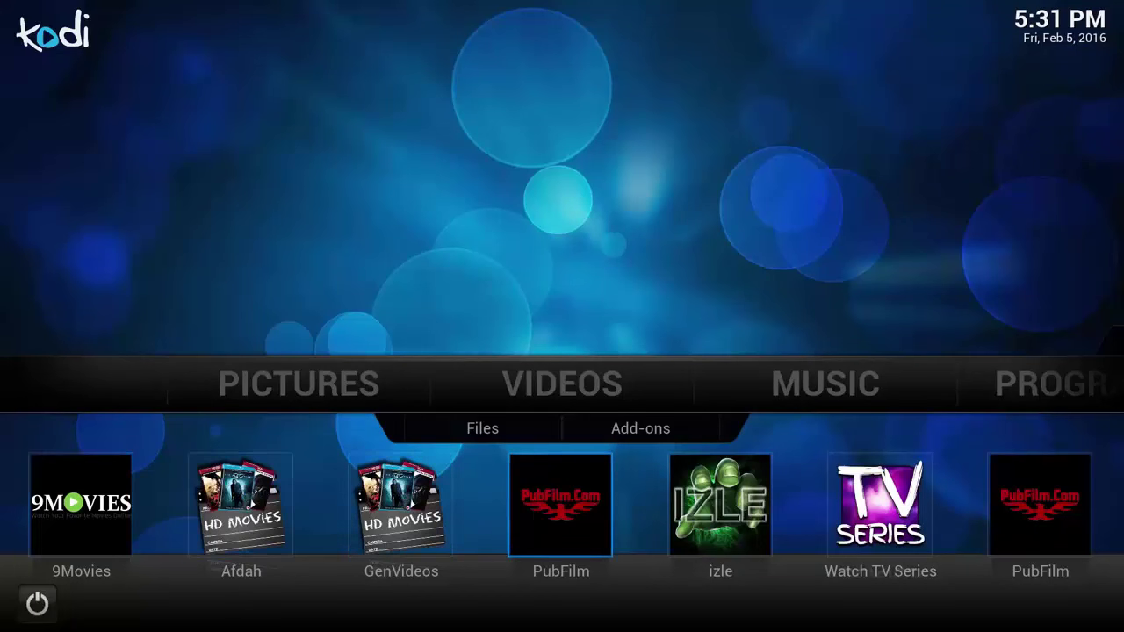